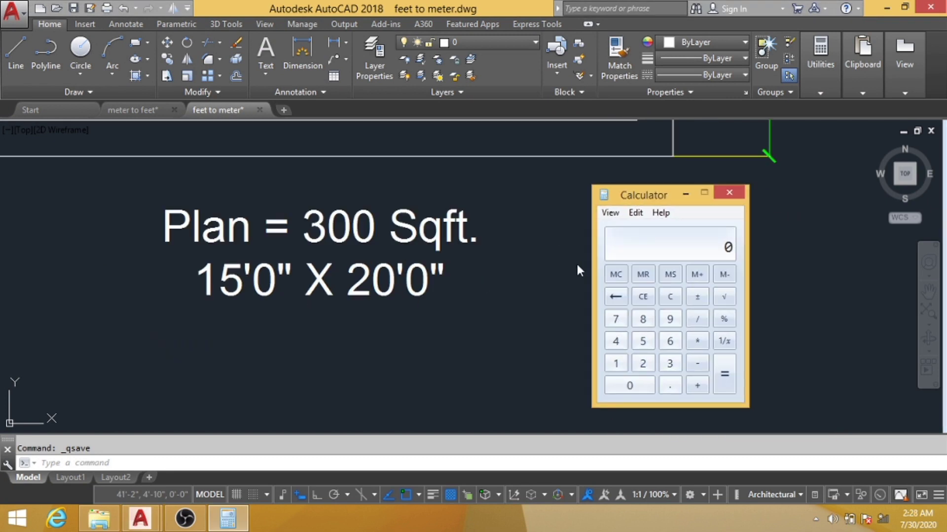
- Confirm 15×20 = 300 in Calculator, then show the whole reference plan and its 15'0" X 20'0" caption
{"action": "type", "text": "15*20"}
{"action": "key", "text": "Return"}
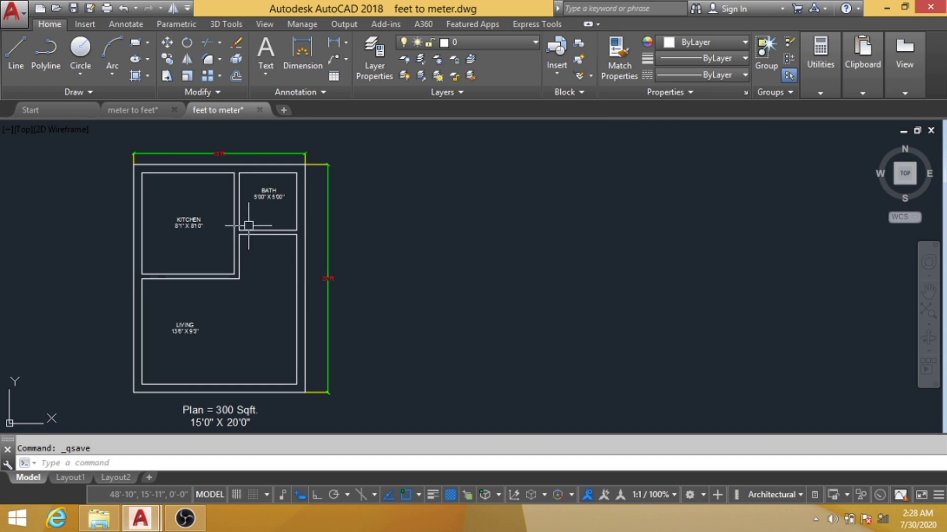
{"action": "scroll", "coordinate": [247, 217], "scroll_direction": "up", "scroll_amount": 2}
{"action": "middle_click_drag", "start_coordinate": [239, 195], "coordinate": [302, 194]}
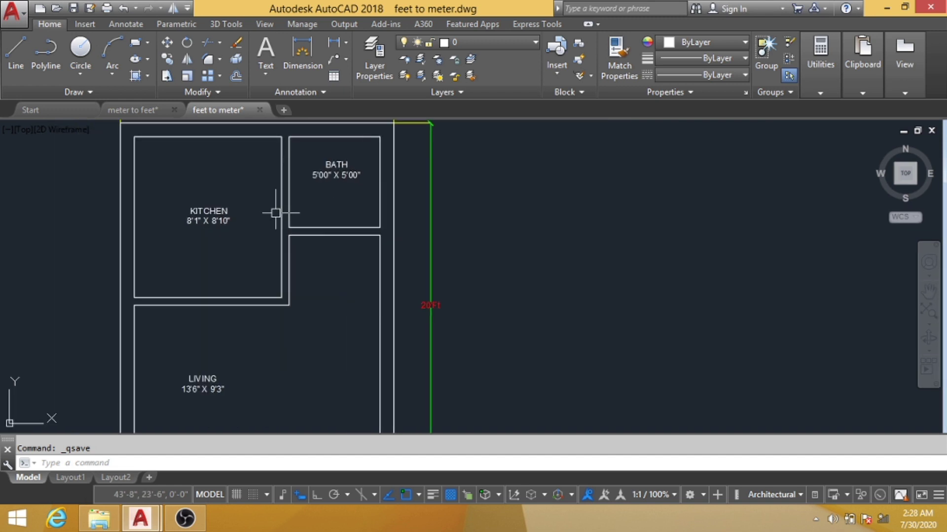
{"action": "scroll", "coordinate": [249, 323], "scroll_direction": "down", "scroll_amount": 2}
{"action": "middle_click_drag", "start_coordinate": [311, 249], "coordinate": [230, 294]}
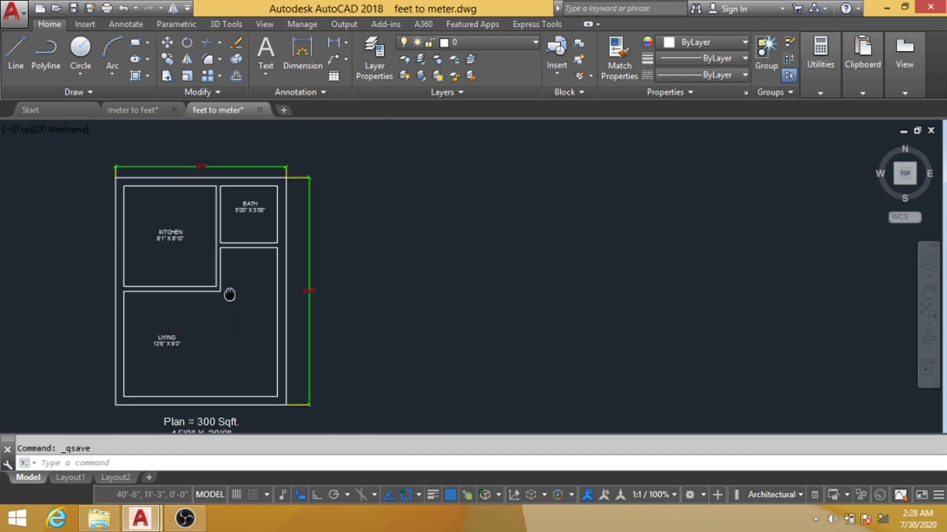
{"action": "middle_click_drag", "start_coordinate": [486, 275], "coordinate": [414, 264]}
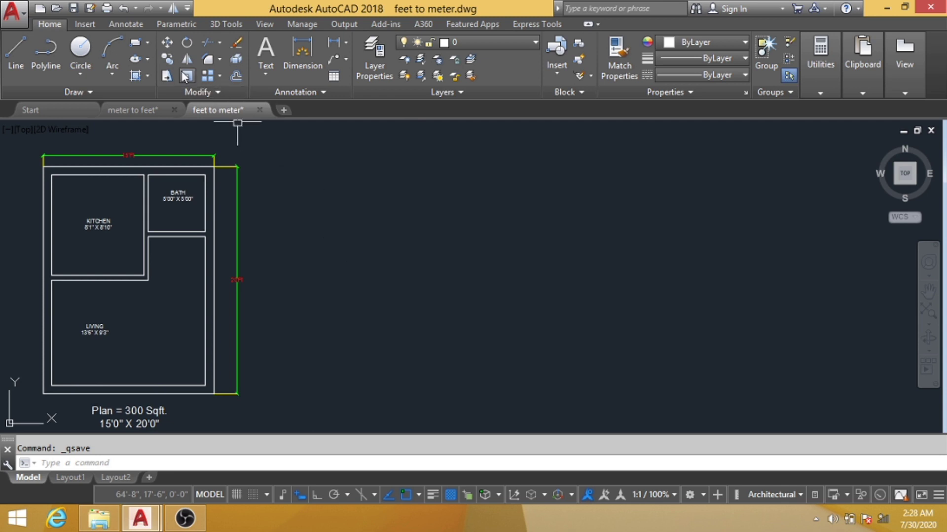
- Draw a rectangle from a corner right of the plan with width 15' and height 20'
{"action": "left_click", "coordinate": [136, 43]}
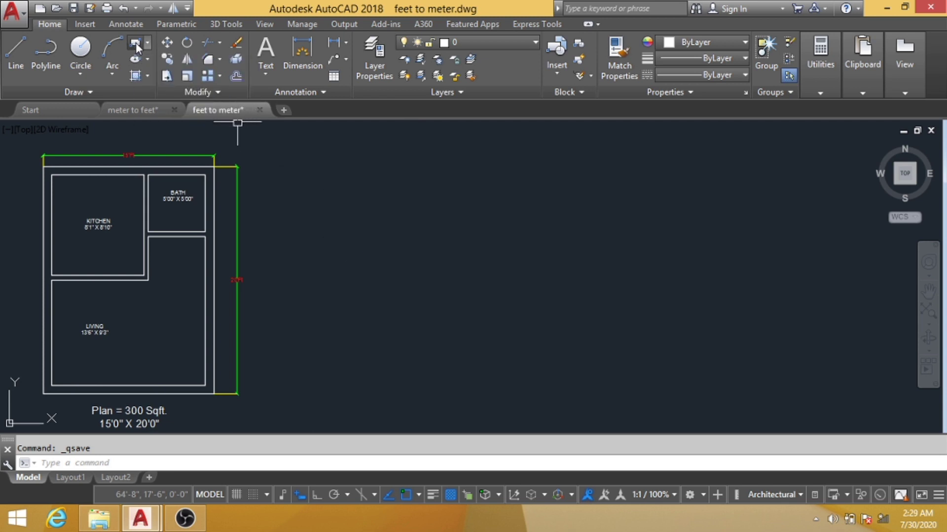
{"action": "left_click", "coordinate": [387, 163]}
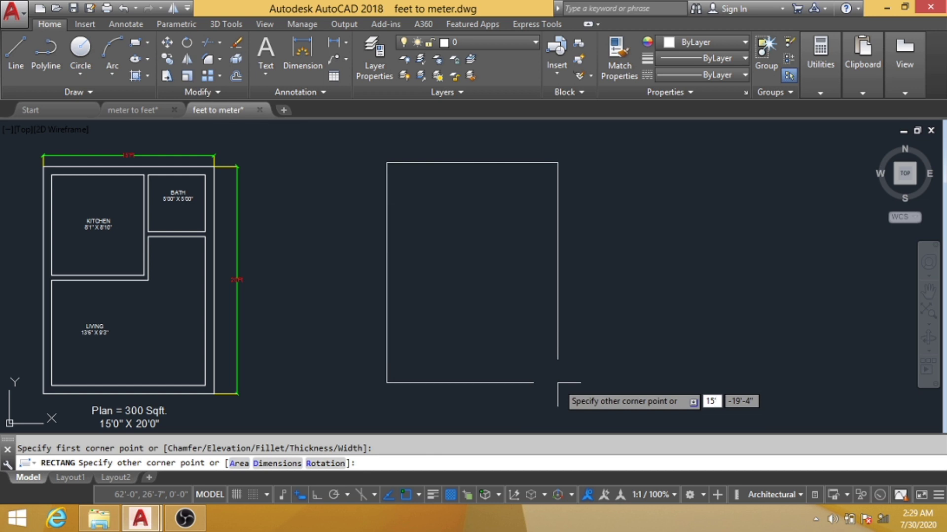
{"action": "type", "text": "15'"}
{"action": "key", "text": "Tab"}
{"action": "type", "text": "20'"}
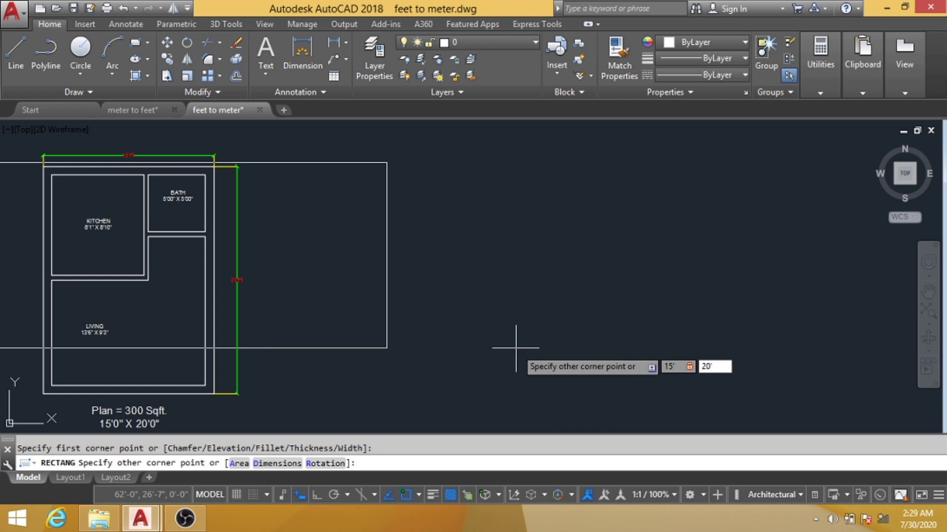
{"action": "key", "text": "Return"}
- Fit the plan and new rectangle in view and window-select the rectangle
{"action": "scroll", "coordinate": [494, 362], "scroll_direction": "down", "scroll_amount": 2}
{"action": "middle_click_drag", "start_coordinate": [508, 262], "coordinate": [400, 299]}
{"action": "left_click", "coordinate": [495, 319]}
{"action": "left_click", "coordinate": [374, 219]}
{"action": "scroll", "coordinate": [242, 246], "scroll_direction": "down", "scroll_amount": 2}
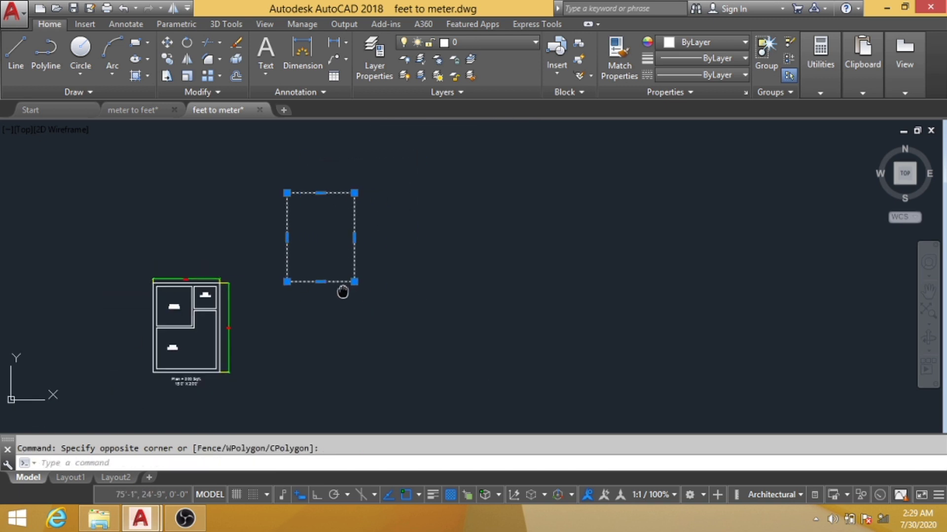
- Move the selected rectangle down to a new spot beside the plan
{"action": "left_click", "coordinate": [168, 44]}
{"action": "left_click", "coordinate": [319, 237]}
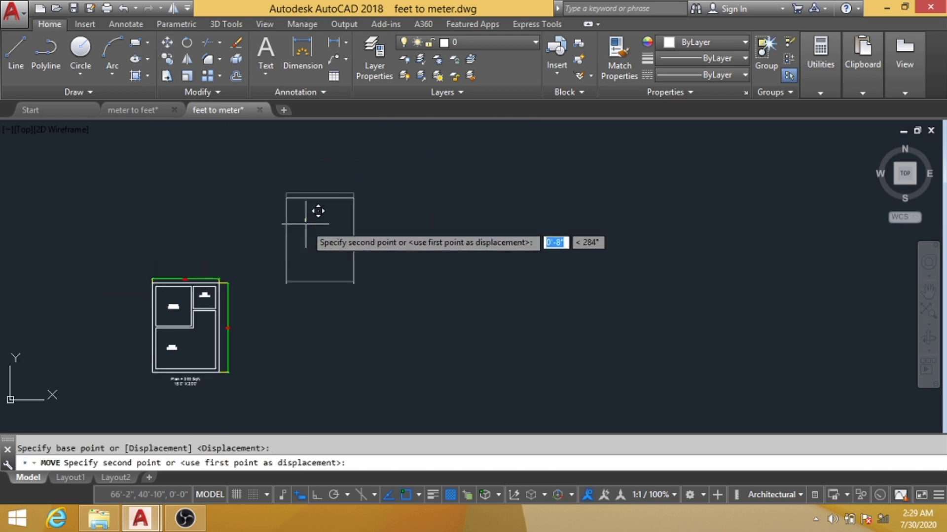
{"action": "left_click", "coordinate": [342, 300]}
{"action": "scroll", "coordinate": [360, 346], "scroll_direction": "up", "scroll_amount": 2}
- Add a trial linear width dimension above the rectangle's top edge
{"action": "left_click", "coordinate": [401, 364]}
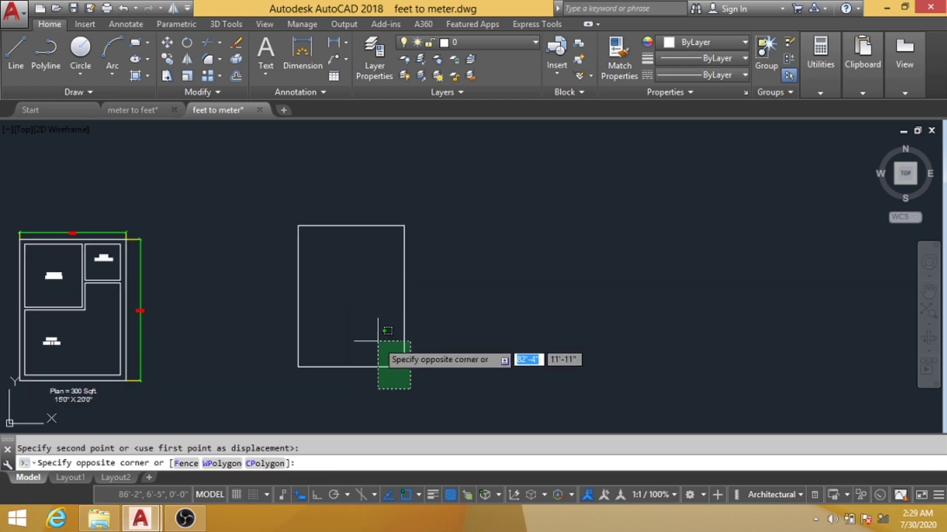
{"action": "left_click", "coordinate": [298, 374]}
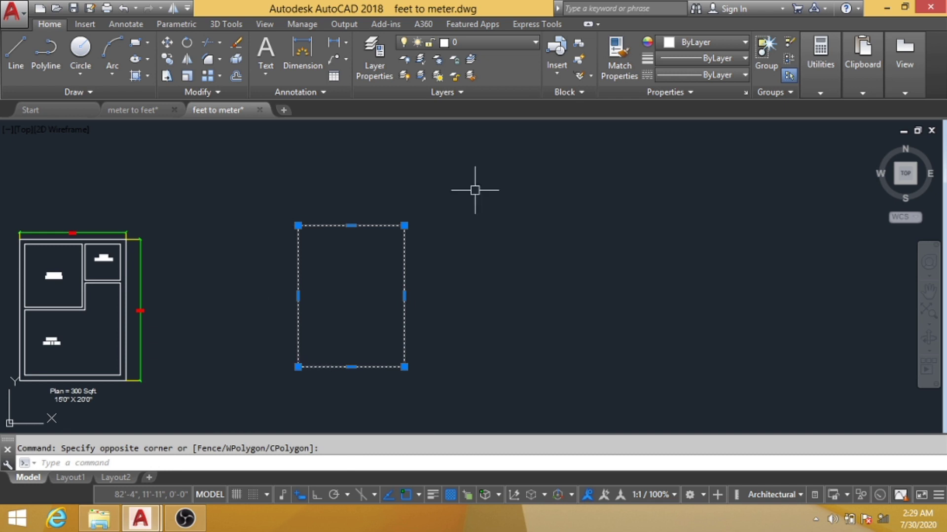
{"action": "left_click", "coordinate": [302, 54]}
{"action": "scroll", "coordinate": [359, 190], "scroll_direction": "up", "scroll_amount": 4}
{"action": "scroll", "coordinate": [318, 222], "scroll_direction": "down", "scroll_amount": 4}
{"action": "scroll", "coordinate": [317, 222], "scroll_direction": "up", "scroll_amount": 2}
{"action": "key", "text": "Return"}
{"action": "left_click", "coordinate": [321, 237]}
{"action": "left_click", "coordinate": [327, 205]}
- Add a 20' linear dimension along the rectangle's right edge
{"action": "scroll", "coordinate": [341, 202], "scroll_direction": "up", "scroll_amount": 4}
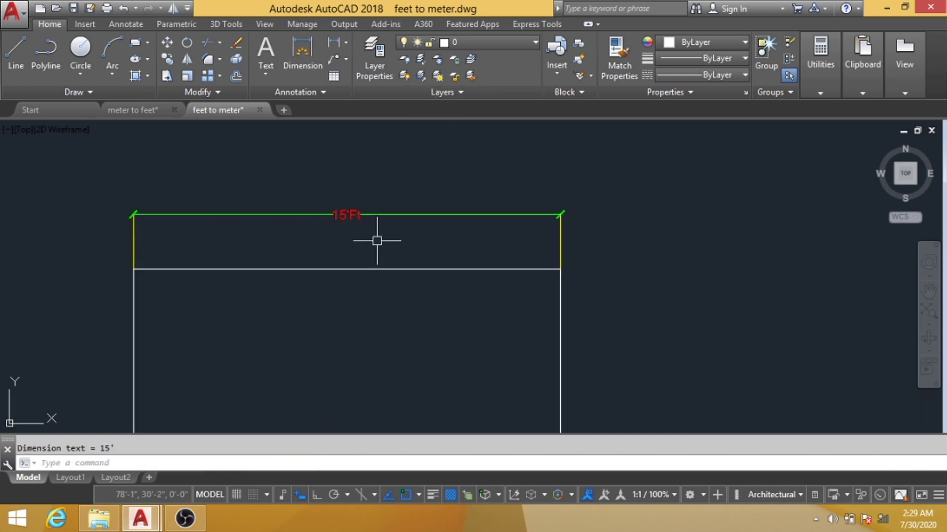
{"action": "scroll", "coordinate": [486, 262], "scroll_direction": "down", "scroll_amount": 4}
{"action": "key", "text": "Return"}
{"action": "key", "text": "Return"}
{"action": "left_click", "coordinate": [495, 271]}
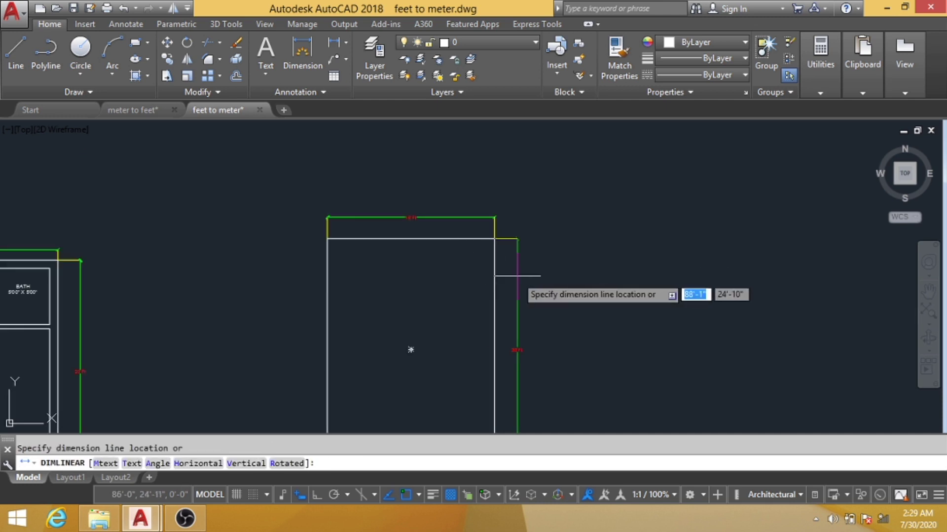
{"action": "left_click", "coordinate": [524, 351]}
- Delete the 20' dimension and recentre the rectangle in the view
{"action": "scroll", "coordinate": [527, 348], "scroll_direction": "up", "scroll_amount": 4}
{"action": "left_click", "coordinate": [513, 332]}
{"action": "key", "text": "Delete"}
{"action": "scroll", "coordinate": [493, 296], "scroll_direction": "down", "scroll_amount": 4}
{"action": "mouse_move", "coordinate": [402, 233]}
{"action": "middle_mouse_down"}
{"action": "mouse_move", "coordinate": [516, 248]}
{"action": "mouse_move", "coordinate": [645, 246]}
{"action": "mouse_move", "coordinate": [629, 232]}
{"action": "middle_mouse_up"}
{"action": "middle_click_drag", "start_coordinate": [560, 211], "coordinate": [506, 221]}
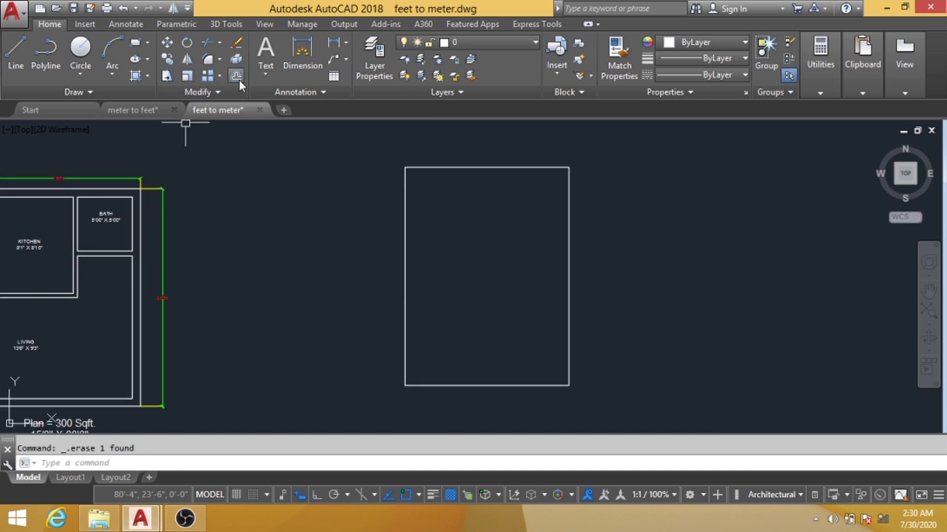
- Offset the rectangle 9" inward to create the inner wall outline
{"action": "type", "text": "o"}
{"action": "key", "text": "Return"}
{"action": "type", "text": "9\""}
{"action": "key", "text": "Return"}
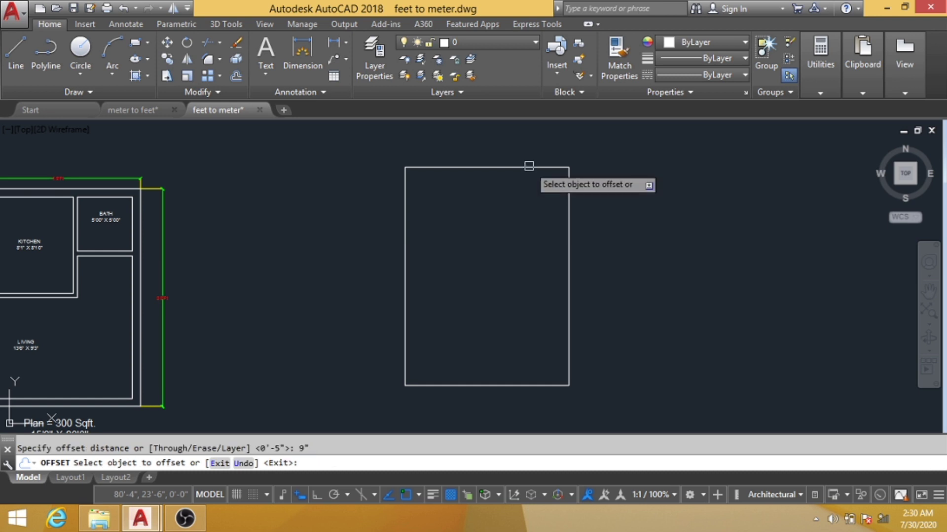
{"action": "left_click", "coordinate": [528, 166]}
{"action": "left_click", "coordinate": [513, 219]}
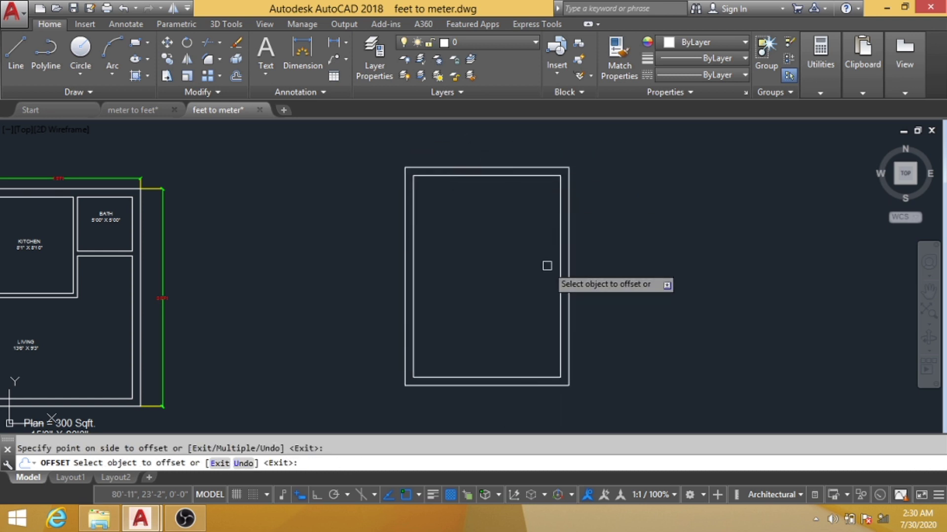
{"action": "middle_click_drag", "start_coordinate": [547, 266], "coordinate": [581, 257]}
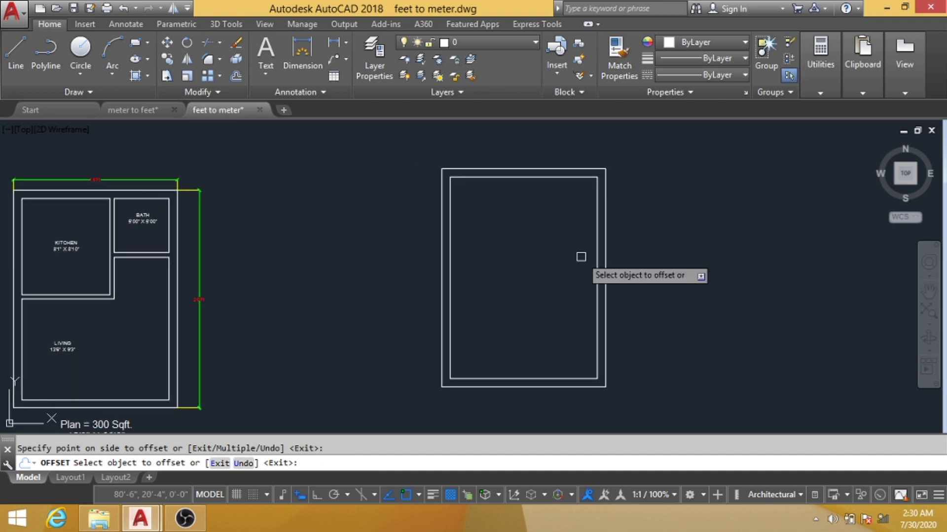
{"action": "key", "text": "Escape"}
- Explode both wall outlines into separate lines and check the right wall lines
{"action": "left_click", "coordinate": [634, 204]}
{"action": "left_click", "coordinate": [591, 199]}
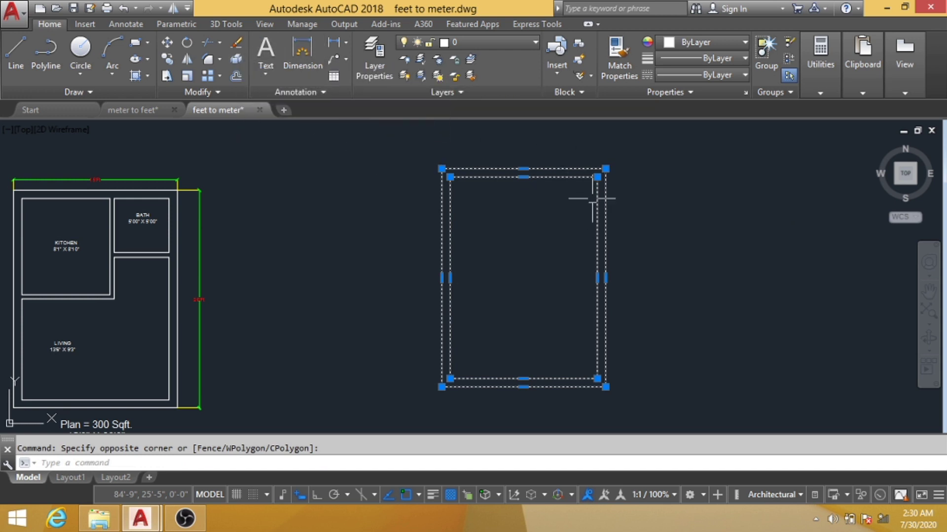
{"action": "left_click", "coordinate": [236, 61]}
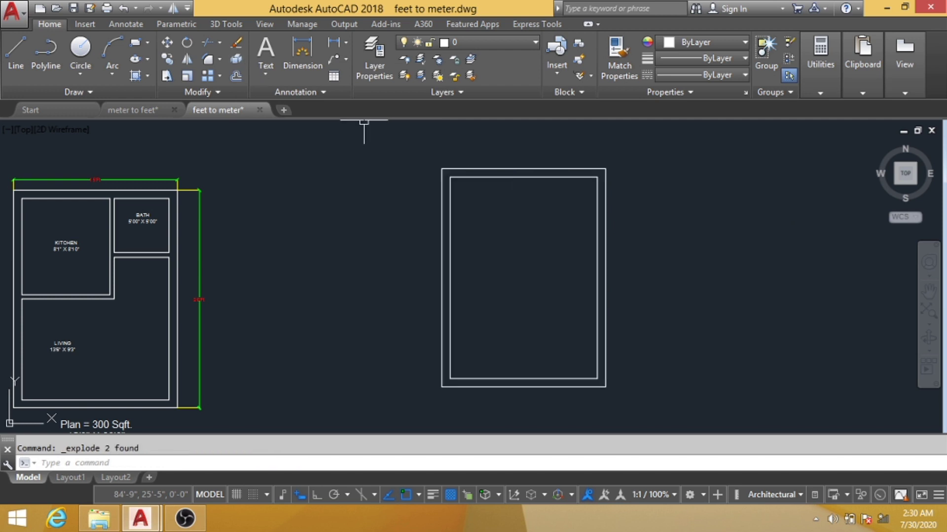
{"action": "left_click", "coordinate": [597, 226]}
{"action": "left_click", "coordinate": [606, 207]}
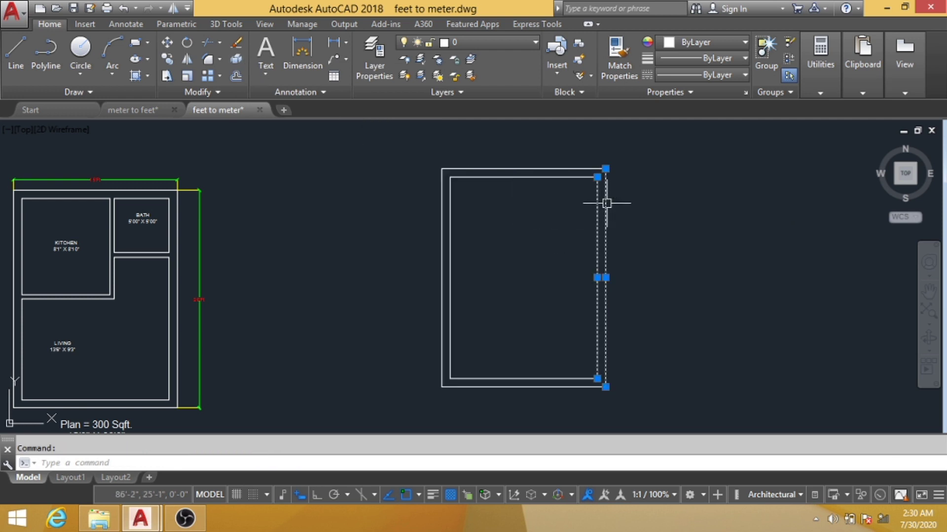
{"action": "middle_click_drag", "start_coordinate": [656, 229], "coordinate": [640, 232]}
{"action": "key", "text": "Escape"}
- Compare against the reference plan's bath, then recentre the new wall outline
{"action": "middle_click_drag", "start_coordinate": [516, 236], "coordinate": [596, 238]}
{"action": "scroll", "coordinate": [178, 211], "scroll_direction": "up", "scroll_amount": 4}
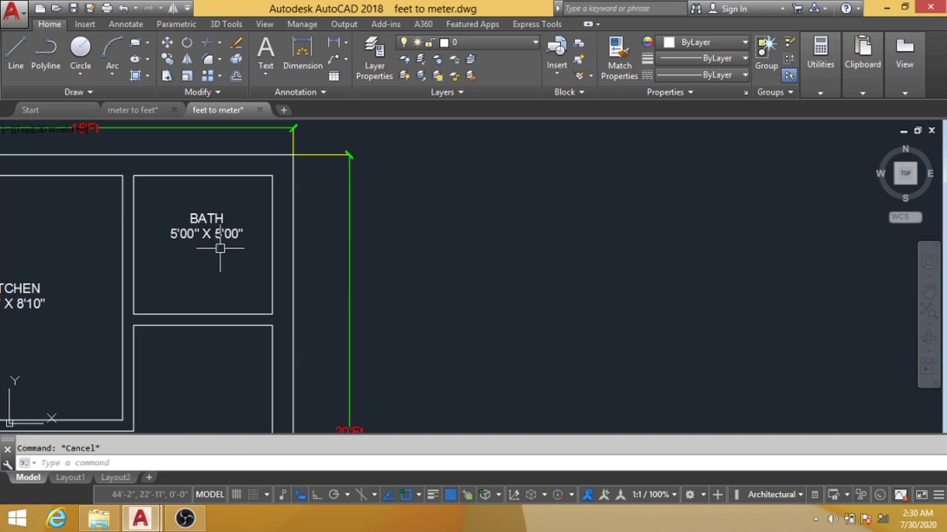
{"action": "scroll", "coordinate": [197, 217], "scroll_direction": "down", "scroll_amount": 4}
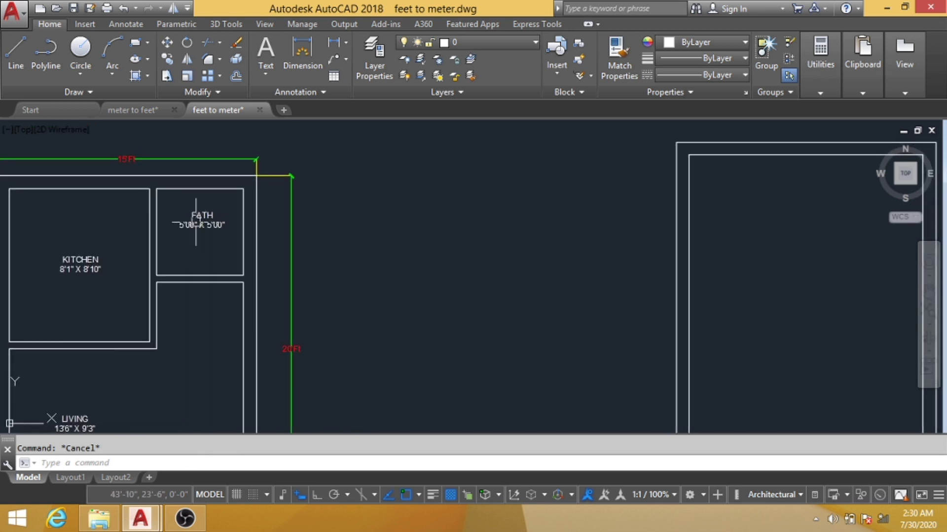
{"action": "scroll", "coordinate": [192, 223], "scroll_direction": "up", "scroll_amount": 3}
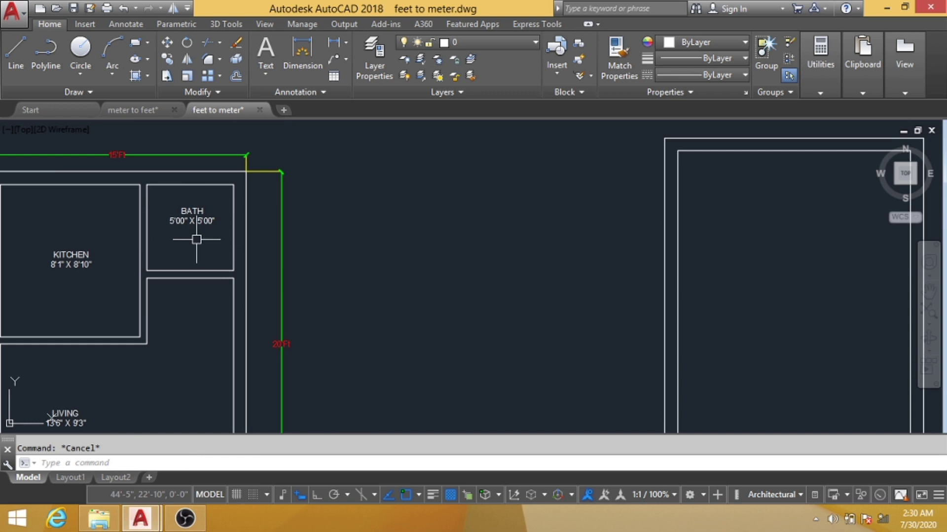
{"action": "scroll", "coordinate": [197, 239], "scroll_direction": "down", "scroll_amount": 3}
{"action": "middle_click_drag", "start_coordinate": [514, 239], "coordinate": [395, 240]}
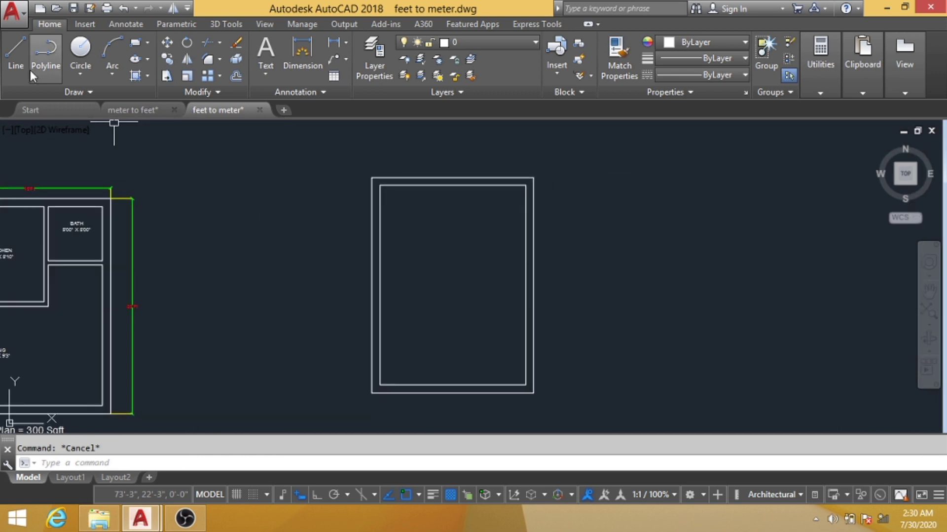
- Draw a horizontal dividing line between the left and right inner walls
{"action": "left_click", "coordinate": [22, 55]}
{"action": "left_click", "coordinate": [380, 284]}
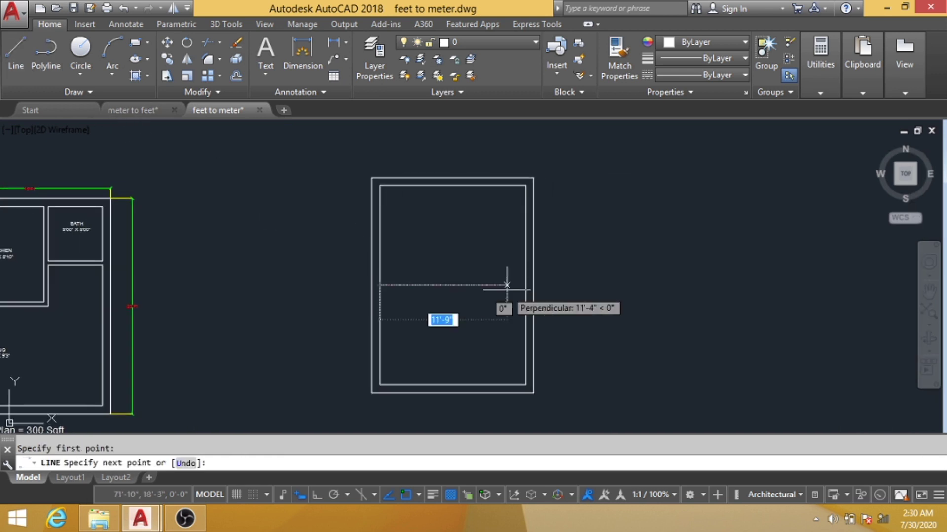
{"action": "left_click", "coordinate": [526, 285]}
{"action": "scroll", "coordinate": [453, 284], "scroll_direction": "up", "scroll_amount": 2}
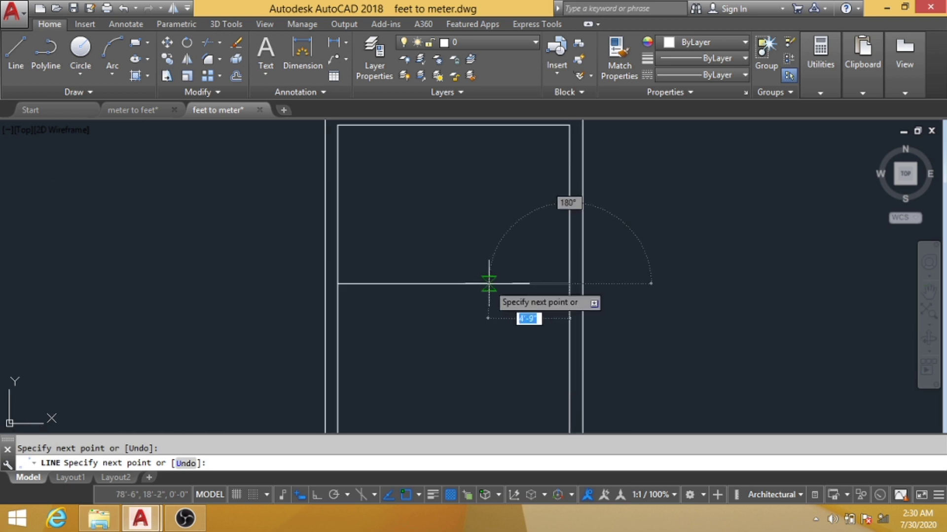
{"action": "key", "text": "Escape"}
{"action": "middle_click_drag", "start_coordinate": [463, 258], "coordinate": [546, 273]}
- Offset the dividing line upward to form the second line of the 5" partition wall
{"action": "type", "text": "c"}
{"action": "key", "text": "Return"}
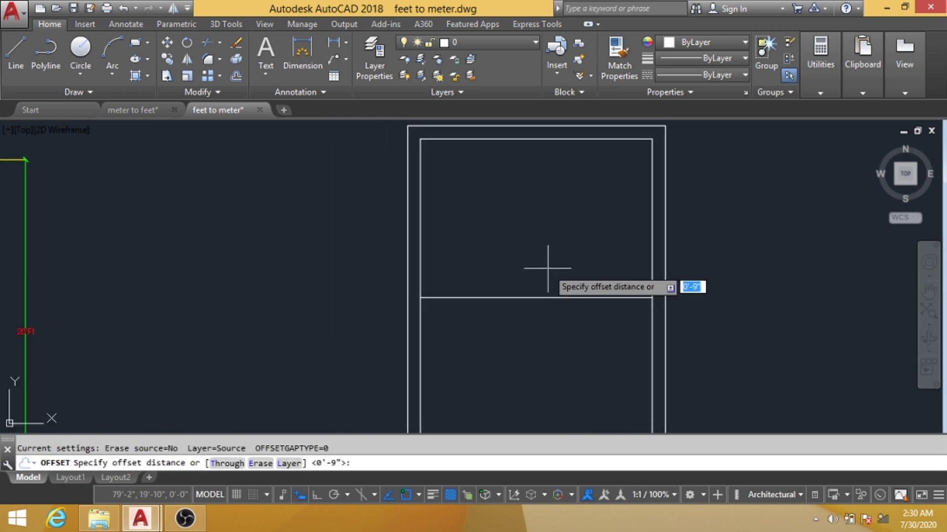
{"action": "type", "text": "5'"}
{"action": "key", "text": "Return"}
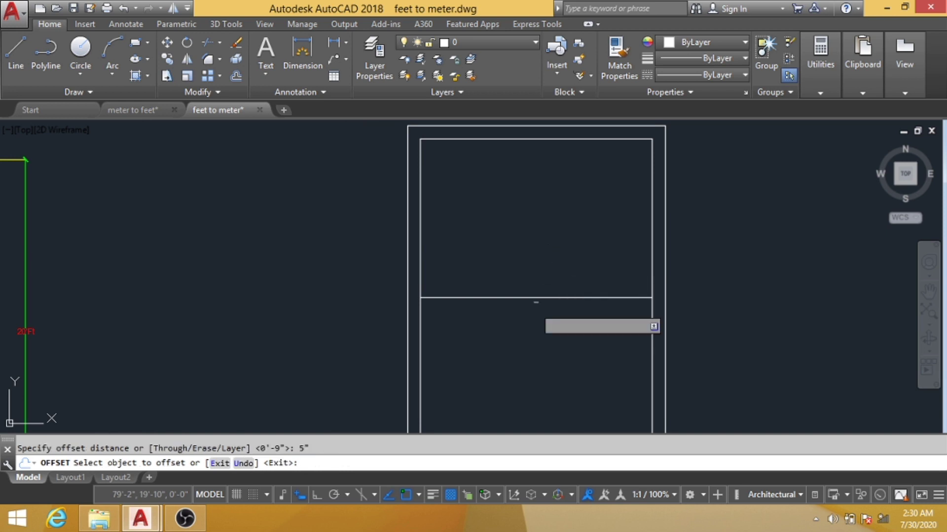
{"action": "left_click", "coordinate": [532, 297]}
{"action": "left_click", "coordinate": [538, 275]}
{"action": "scroll", "coordinate": [484, 292], "scroll_direction": "up", "scroll_amount": 3}
{"action": "scroll", "coordinate": [461, 237], "scroll_direction": "down", "scroll_amount": 5}
{"action": "scroll", "coordinate": [562, 232], "scroll_direction": "up", "scroll_amount": 3}
{"action": "key", "text": "Escape"}
- Trim the partition's leftover ends at the side walls and view the upper room
{"action": "type", "text": "tr"}
{"action": "key", "text": "Return"}
{"action": "scroll", "coordinate": [606, 243], "scroll_direction": "up", "scroll_amount": 2}
{"action": "scroll", "coordinate": [601, 242], "scroll_direction": "up", "scroll_amount": 2}
{"action": "scroll", "coordinate": [578, 244], "scroll_direction": "down", "scroll_amount": 3}
{"action": "scroll", "coordinate": [397, 250], "scroll_direction": "up", "scroll_amount": 3}
{"action": "left_click", "coordinate": [362, 256]}
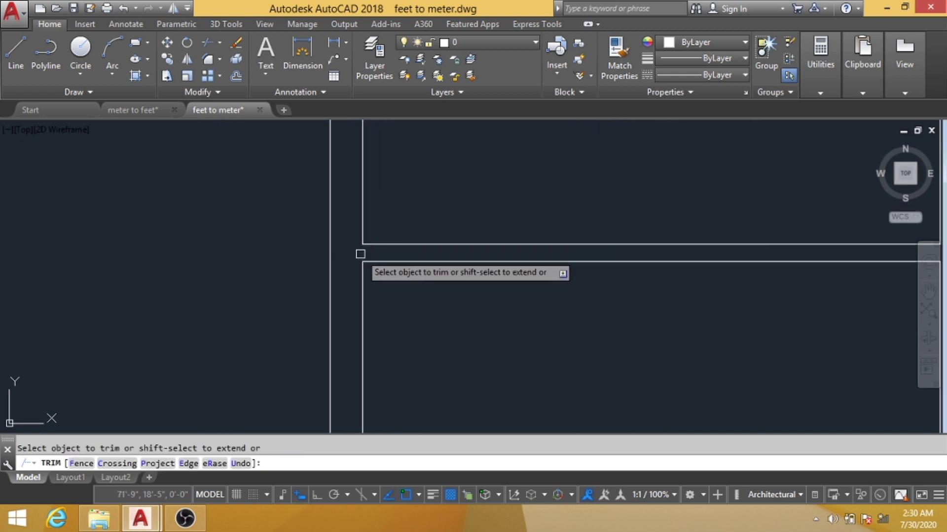
{"action": "key", "text": "Delete"}
{"action": "scroll", "coordinate": [355, 307], "scroll_direction": "down", "scroll_amount": 4}
{"action": "middle_click_drag", "start_coordinate": [403, 283], "coordinate": [396, 345]}
{"action": "scroll", "coordinate": [474, 207], "scroll_direction": "up", "scroll_amount": 2}
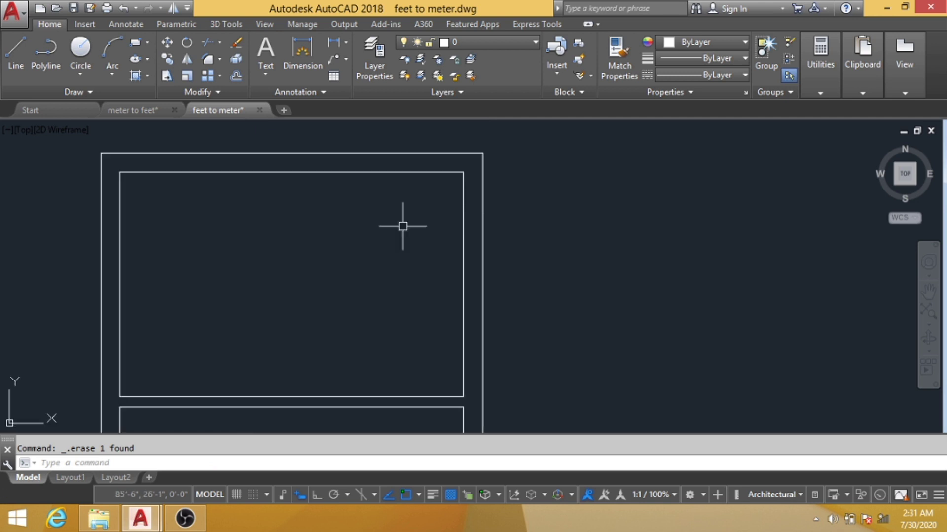
- Offset the upper room's right inner edge inward with distance 5 to begin the vertical wall
{"action": "middle_click_drag", "start_coordinate": [436, 271], "coordinate": [508, 251]}
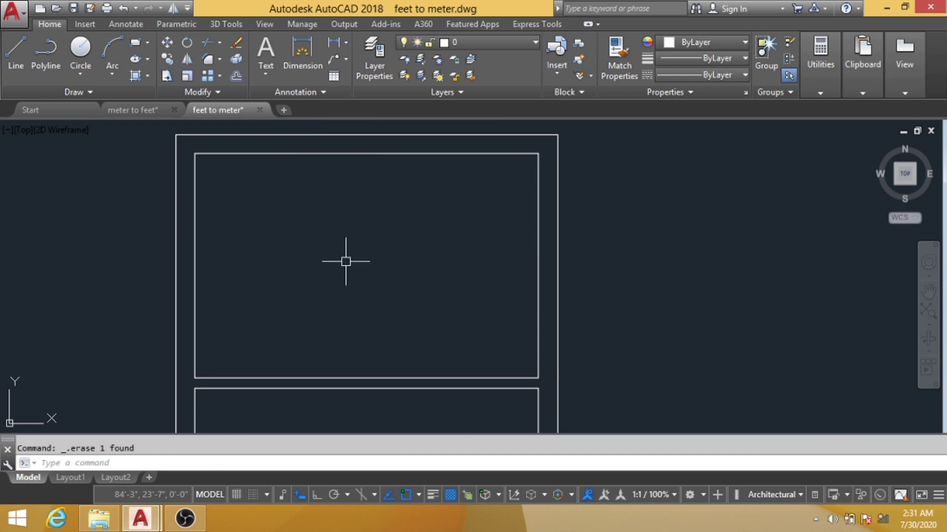
{"action": "type", "text": "o"}
{"action": "key", "text": "Return"}
{"action": "type", "text": "5"}
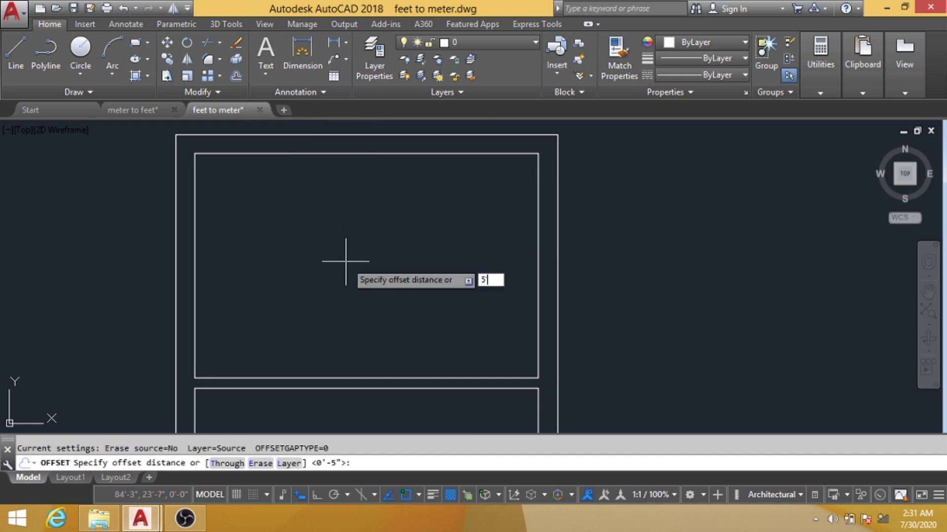
{"action": "key", "text": "Return"}
{"action": "left_click", "coordinate": [540, 212]}
{"action": "left_click", "coordinate": [476, 218]}
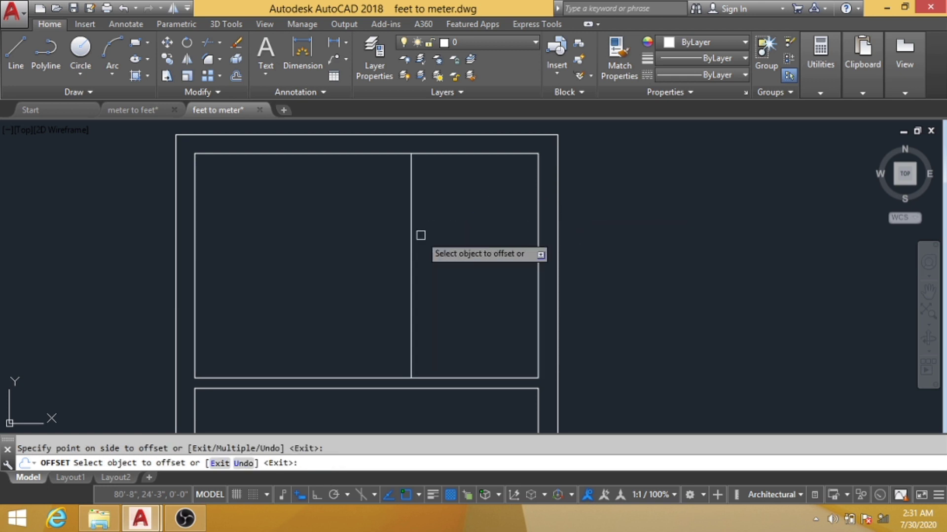
- Offset the new vertical line again to the left for the wall's second line
{"action": "left_click", "coordinate": [410, 202]}
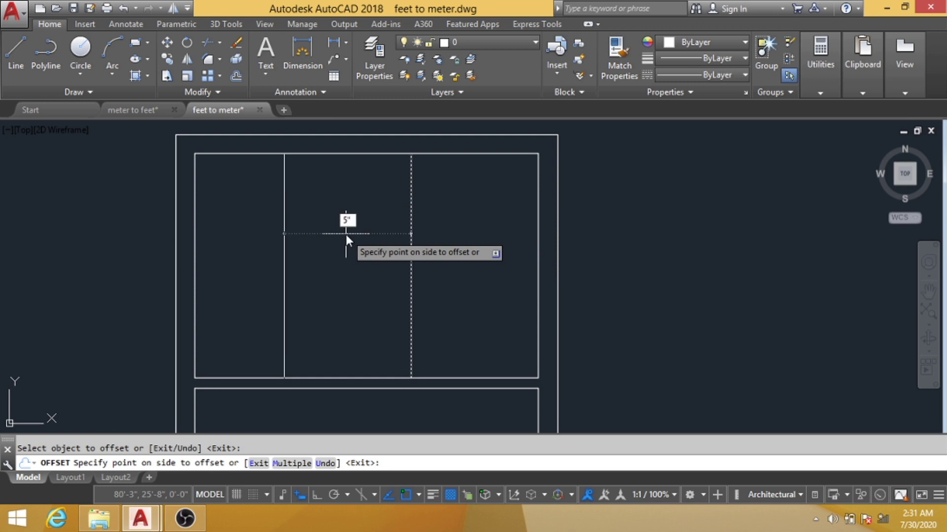
{"action": "left_click", "coordinate": [346, 232]}
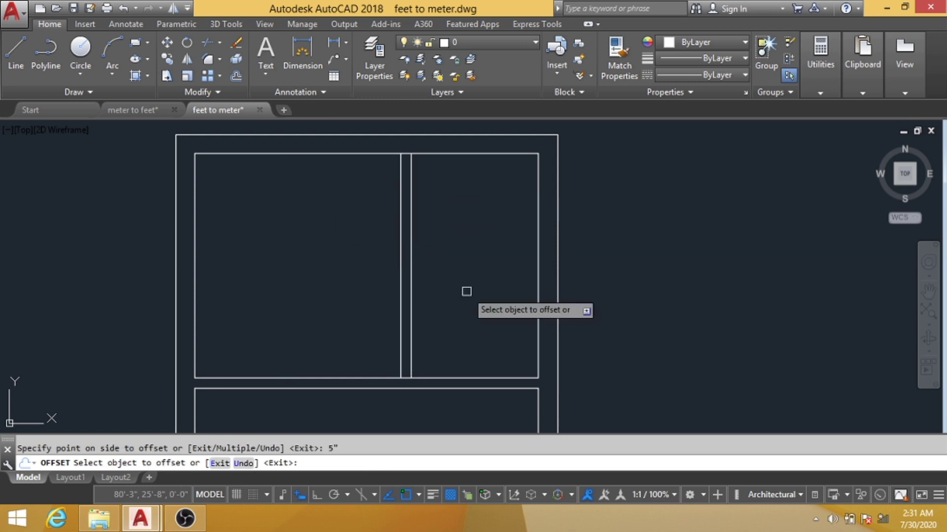
{"action": "key", "text": "ctrl+z"}
{"action": "type", "text": "TR"}
{"action": "key", "text": "Return"}
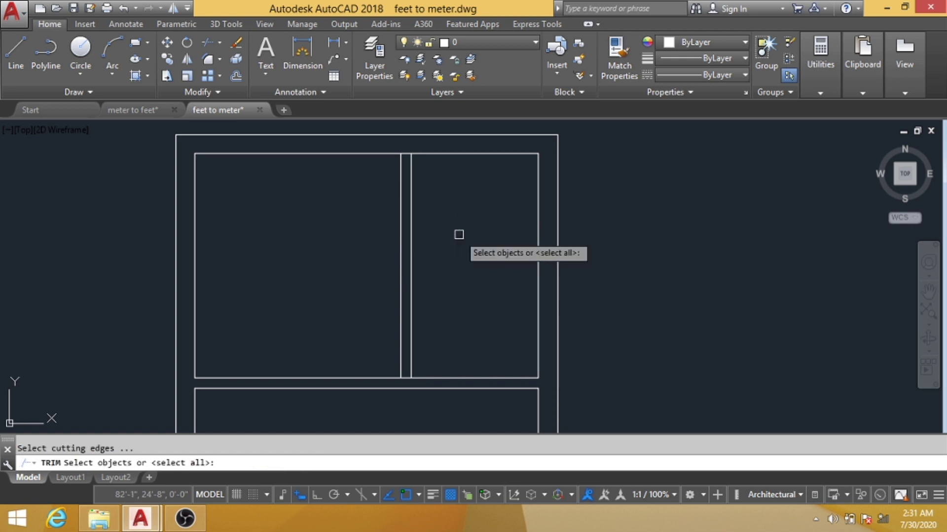
- Trim the vertical wall's ends using every line as a cutting edge
{"action": "key", "text": "Return"}
{"action": "scroll", "coordinate": [419, 147], "scroll_direction": "up", "scroll_amount": 4}
{"action": "scroll", "coordinate": [390, 158], "scroll_direction": "down", "scroll_amount": 4}
{"action": "scroll", "coordinate": [396, 308], "scroll_direction": "up", "scroll_amount": 2}
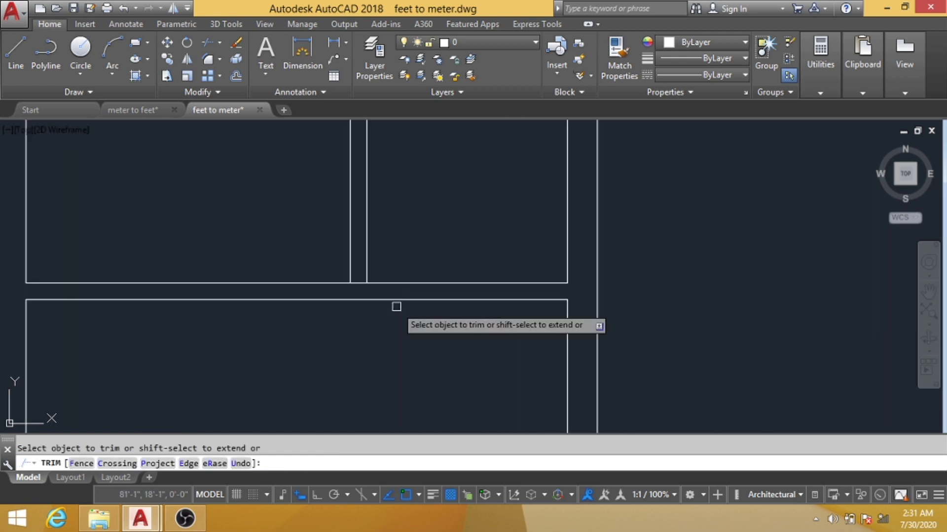
{"action": "scroll", "coordinate": [466, 298], "scroll_direction": "down", "scroll_amount": 2}
{"action": "scroll", "coordinate": [466, 276], "scroll_direction": "down", "scroll_amount": 1}
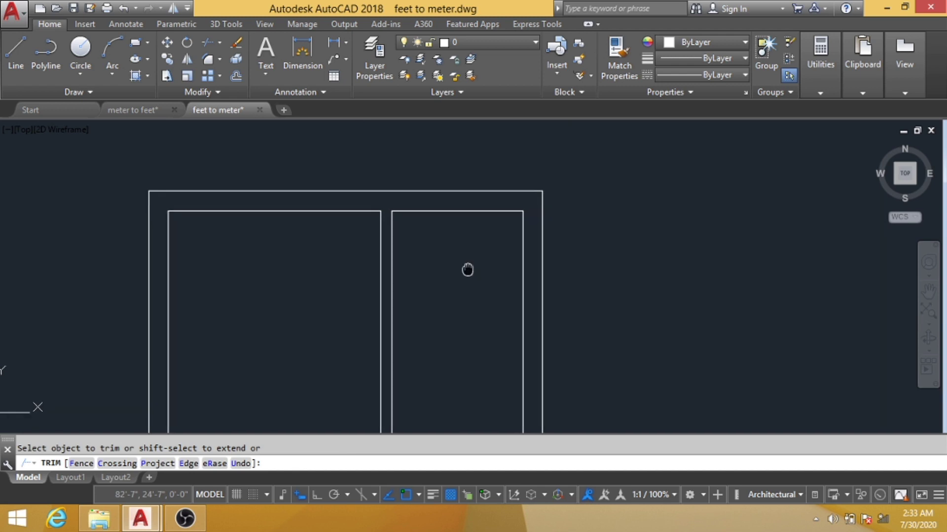
{"action": "key", "text": "Escape"}
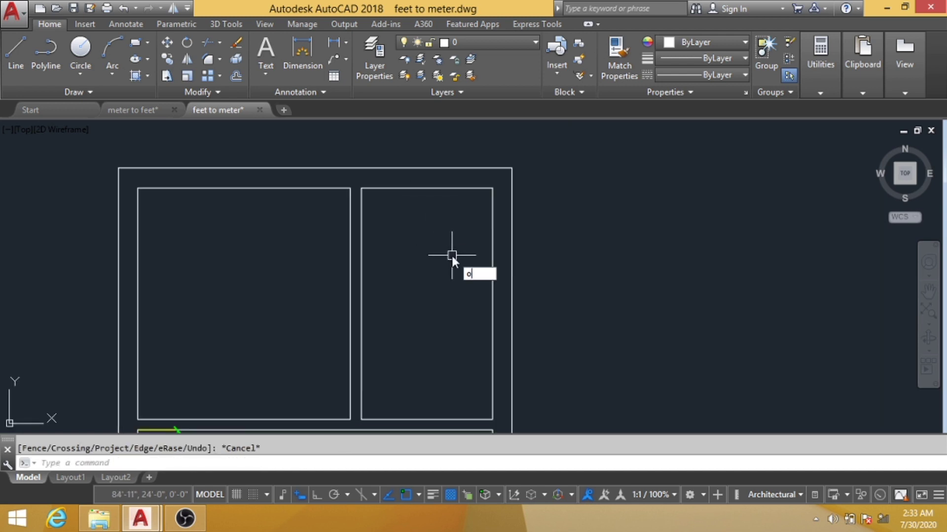
- Offset the right room's top edge downward, then offset that line again below it
{"action": "key", "text": "Return"}
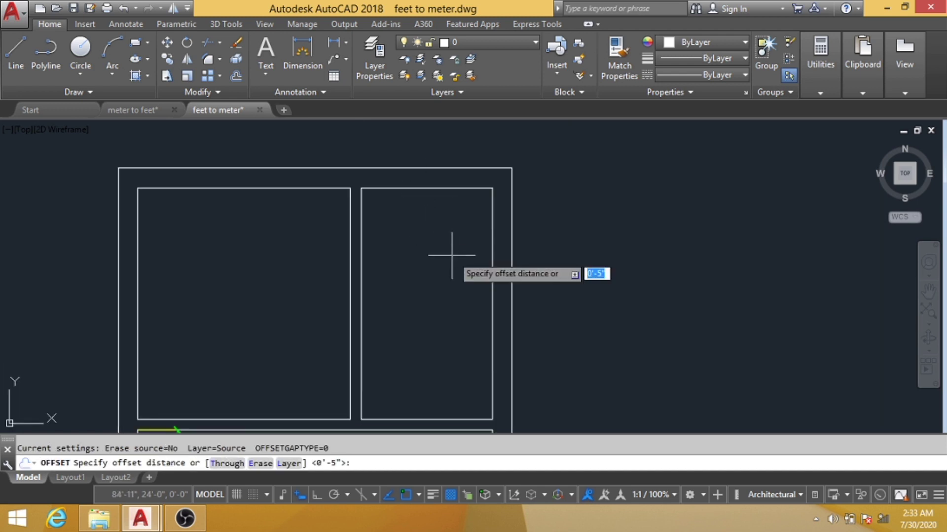
{"action": "type", "text": "5"}
{"action": "type", "text": "5'"}
{"action": "key", "text": "Return"}
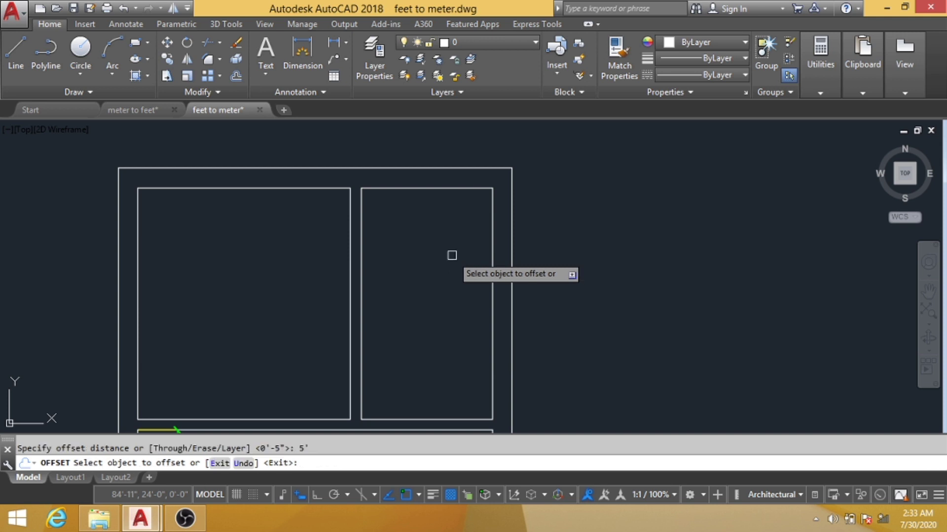
{"action": "left_click", "coordinate": [431, 188]}
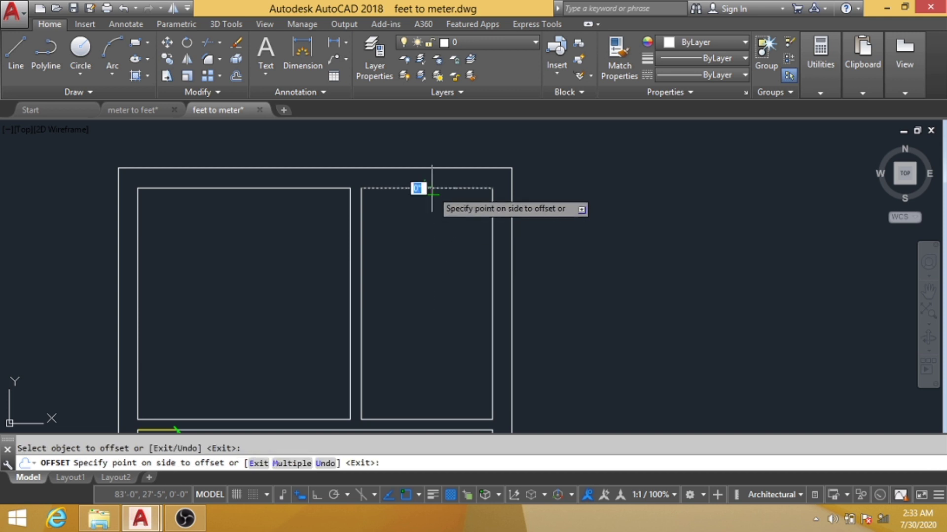
{"action": "left_click", "coordinate": [423, 286]}
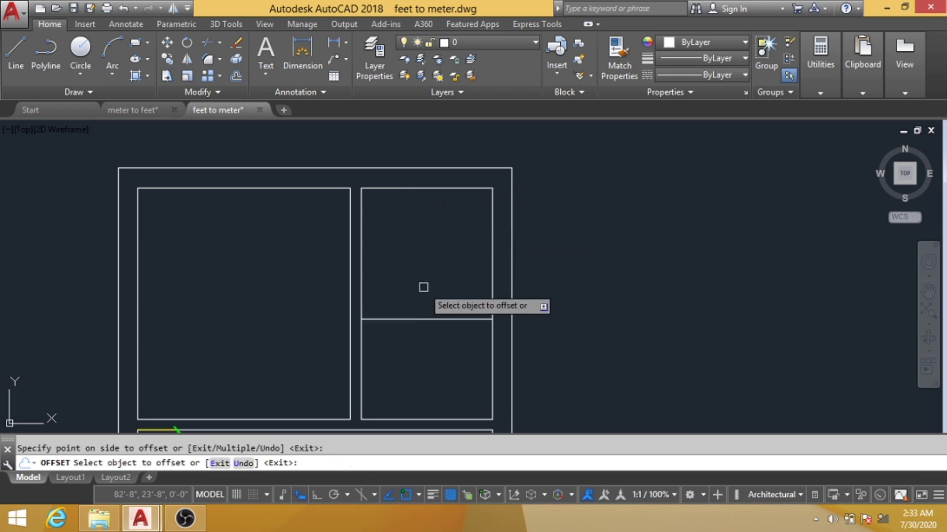
{"action": "left_click", "coordinate": [405, 320]}
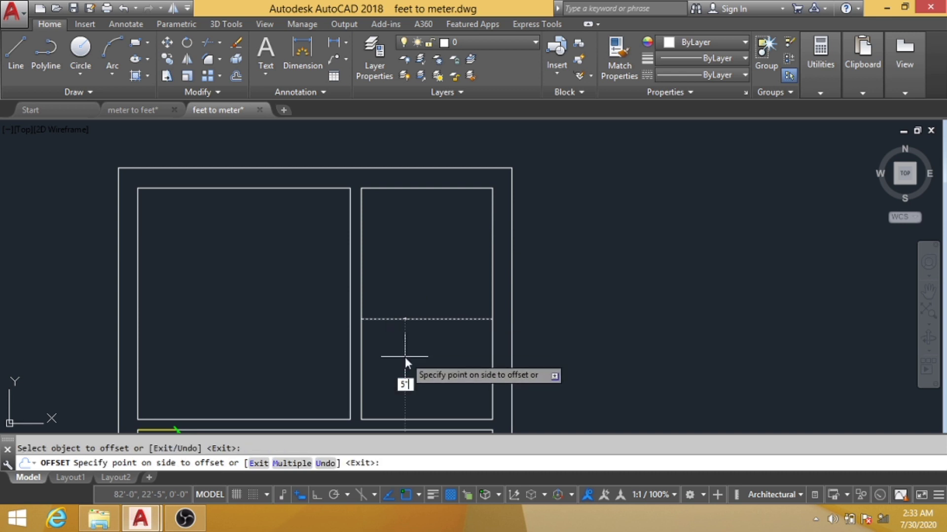
{"action": "left_click", "coordinate": [405, 357]}
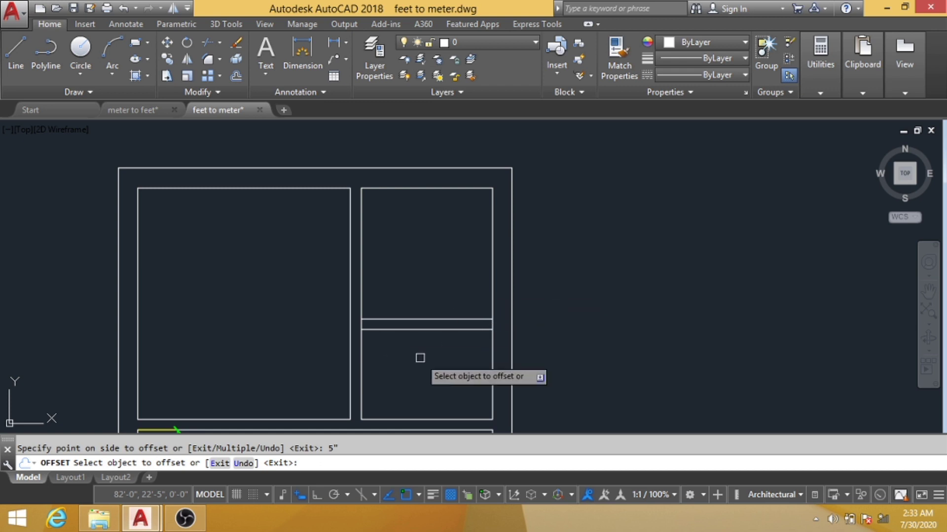
{"action": "key", "text": "Escape"}
- Trim the ends of the new horizontal double wall
{"action": "key", "text": "Return"}
{"action": "key", "text": "Return"}
{"action": "scroll", "coordinate": [379, 332], "scroll_direction": "up", "scroll_amount": 2}
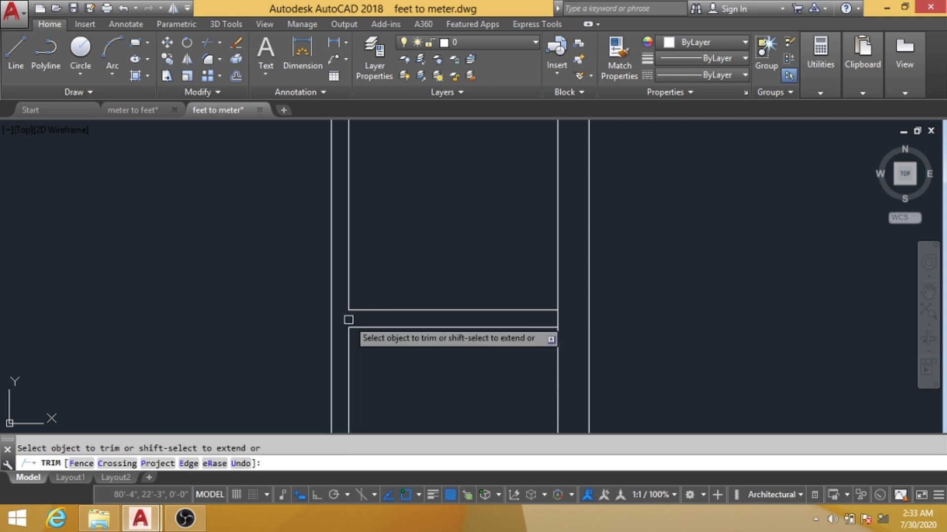
{"action": "scroll", "coordinate": [556, 314], "scroll_direction": "down", "scroll_amount": 3}
{"action": "key", "text": "Escape"}
{"action": "scroll", "coordinate": [493, 364], "scroll_direction": "up", "scroll_amount": 2}
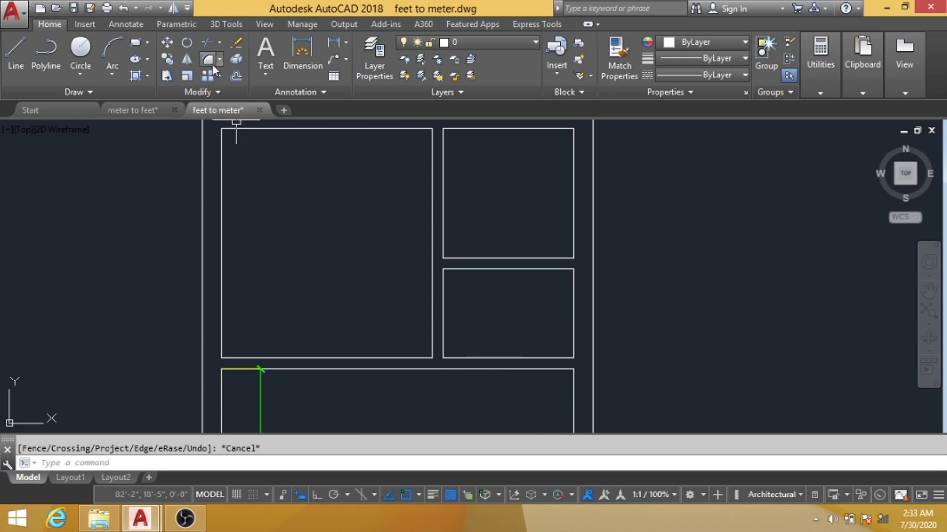
- Fillet the lower-right room's left edge to the horizontal line and delete its bottom edge
{"action": "middle_click_drag", "start_coordinate": [493, 345], "coordinate": [498, 335]}
{"action": "type", "text": "F"}
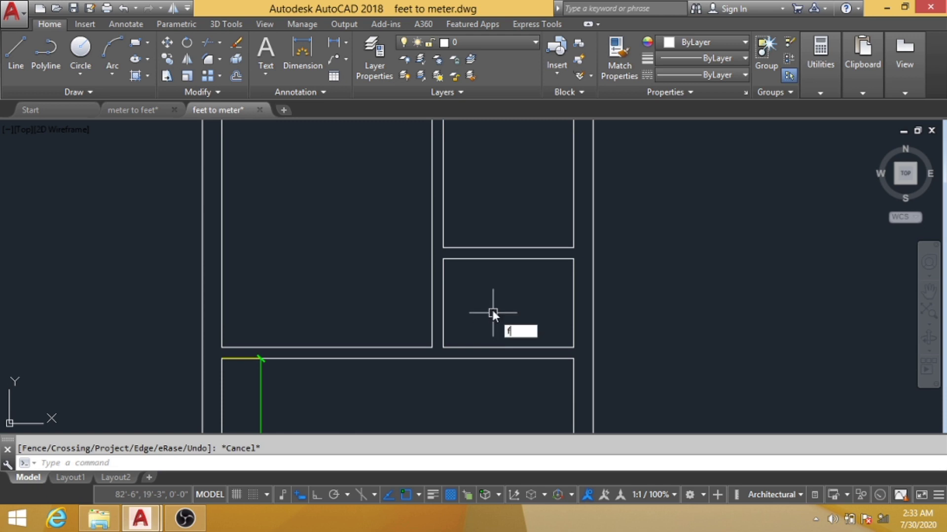
{"action": "key", "text": "Return"}
{"action": "left_click", "coordinate": [443, 320]}
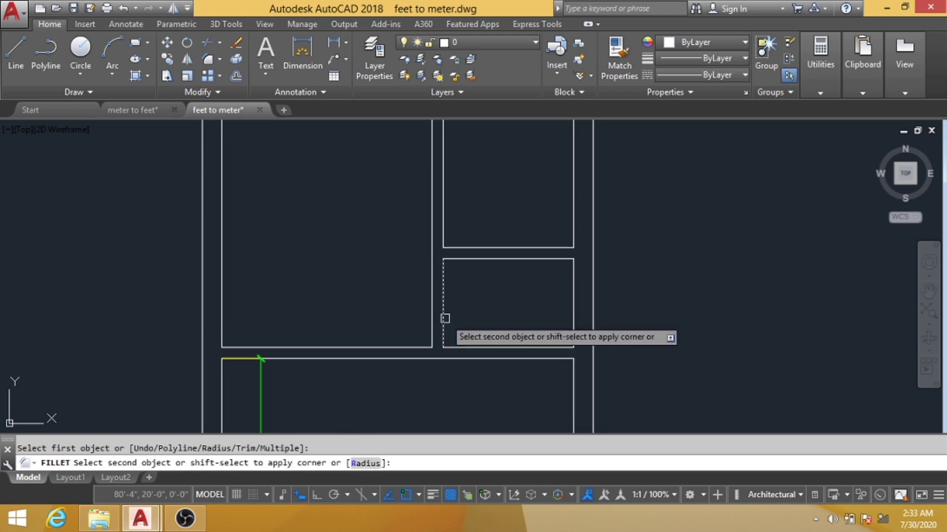
{"action": "left_click", "coordinate": [428, 354]}
{"action": "left_click", "coordinate": [513, 366]}
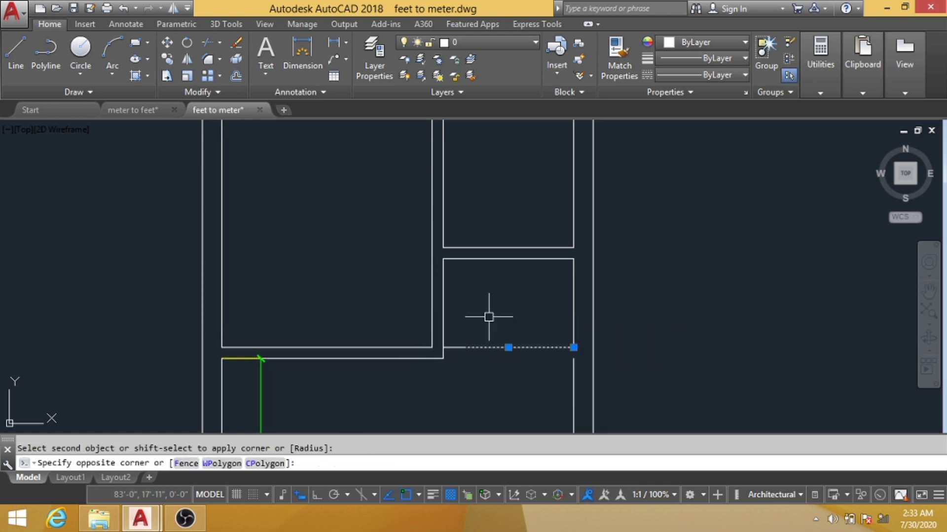
{"action": "left_click", "coordinate": [488, 317]}
{"action": "key", "text": "Delete"}
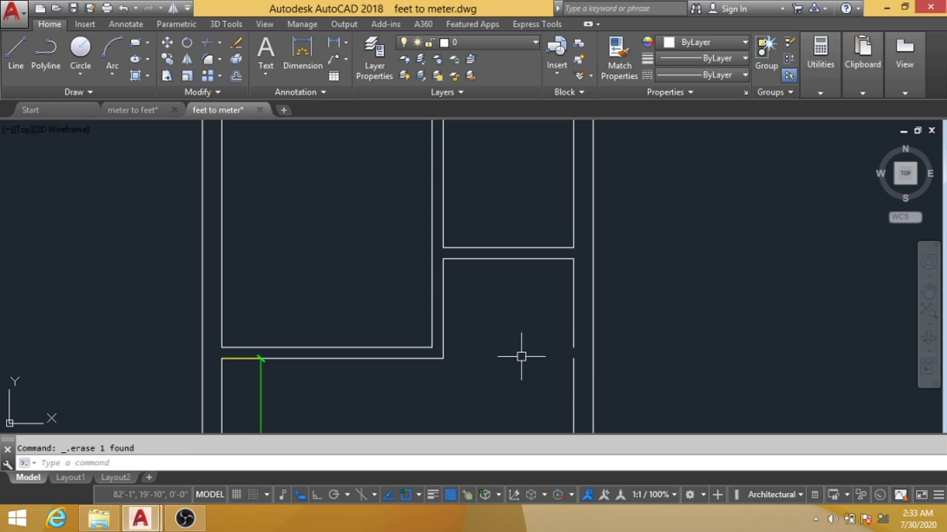
- Select the upper and lower right-wall segments and JOIN them into one line
{"action": "middle_click_drag", "start_coordinate": [576, 365], "coordinate": [498, 296]}
{"action": "left_click", "coordinate": [498, 274]}
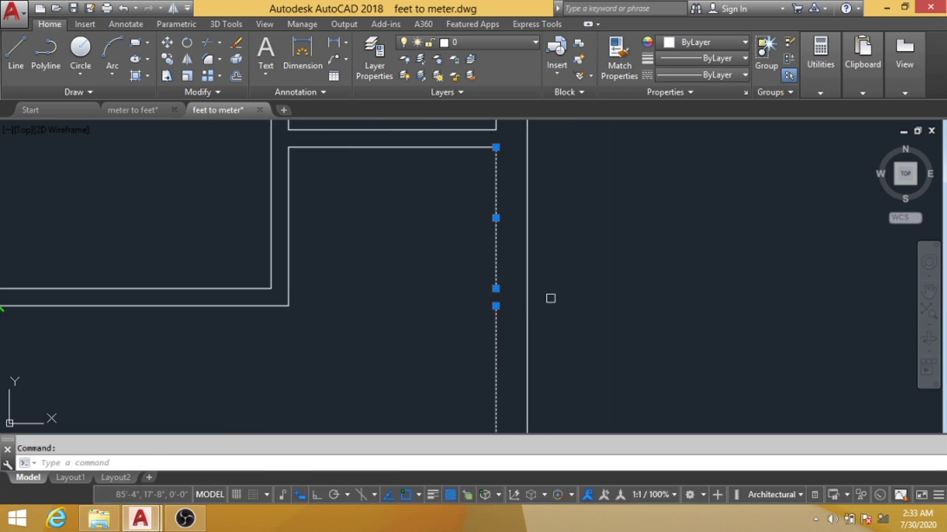
{"action": "key", "text": "Escape"}
{"action": "left_click", "coordinate": [497, 252]}
{"action": "left_click", "coordinate": [513, 332]}
{"action": "left_click", "coordinate": [469, 262]}
{"action": "middle_click_drag", "start_coordinate": [487, 329], "coordinate": [553, 314]}
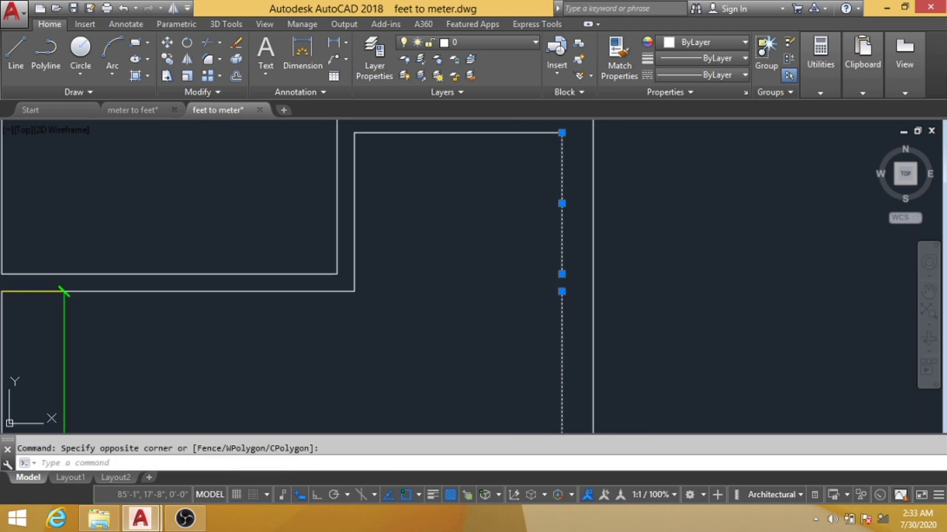
{"action": "type", "text": "J"}
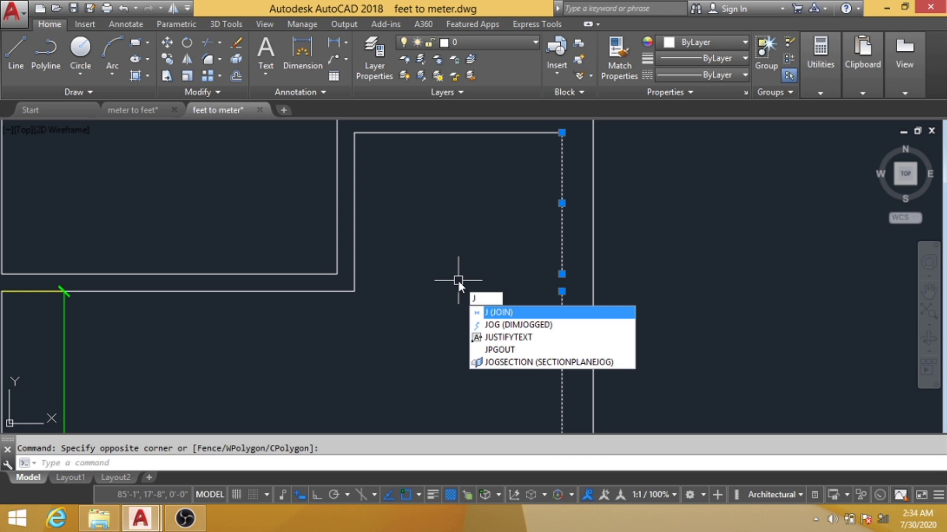
{"action": "key", "text": "Return"}
{"action": "scroll", "coordinate": [482, 281], "scroll_direction": "down", "scroll_amount": 2}
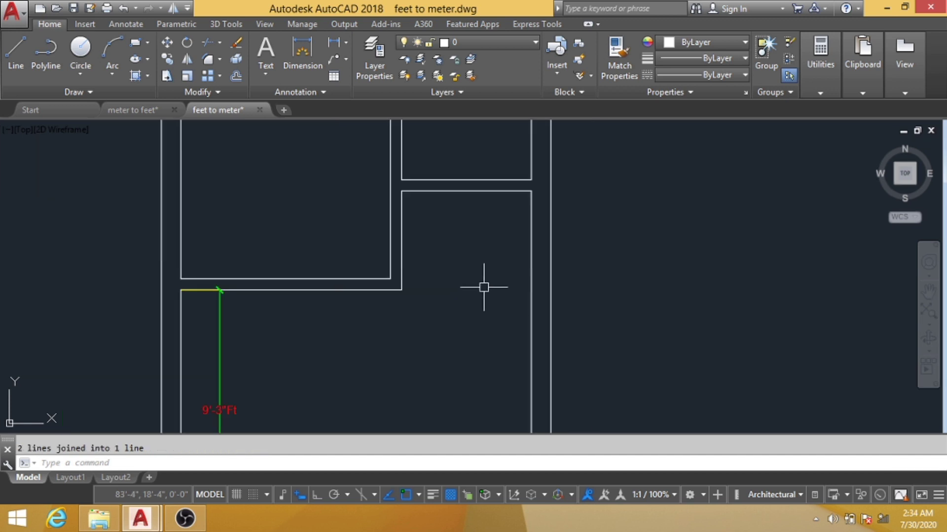
- Zoom and pan until the whole redrawn plan, including the outer wall's top edge, is centred in view
{"action": "scroll", "coordinate": [523, 276], "scroll_direction": "down", "scroll_amount": 1}
{"action": "scroll", "coordinate": [527, 271], "scroll_direction": "down", "scroll_amount": 1}
{"action": "scroll", "coordinate": [525, 296], "scroll_direction": "up", "scroll_amount": 1}
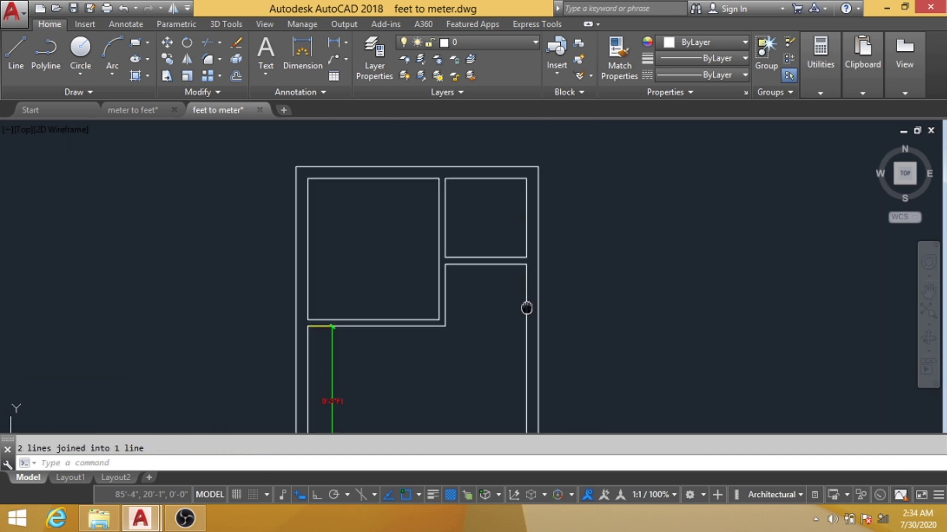
{"action": "scroll", "coordinate": [548, 310], "scroll_direction": "down", "scroll_amount": 2}
{"action": "scroll", "coordinate": [545, 318], "scroll_direction": "up", "scroll_amount": 1}
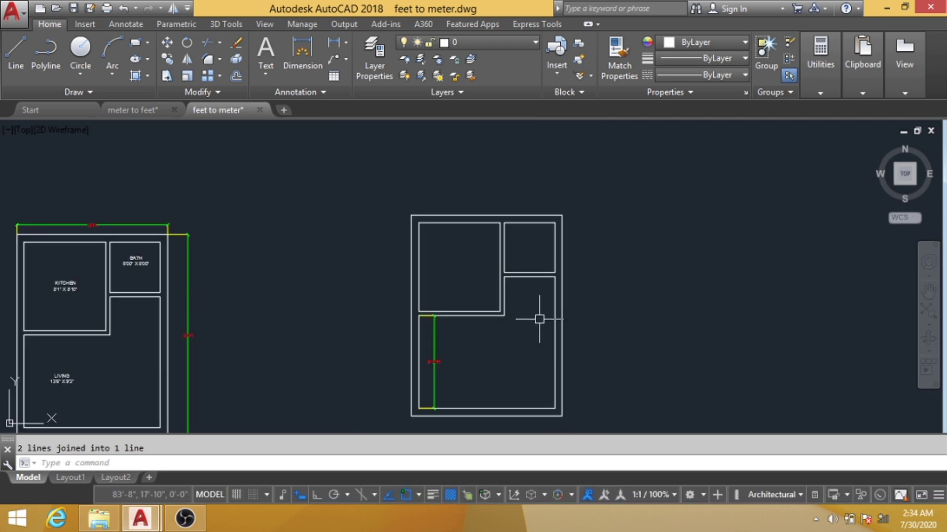
{"action": "scroll", "coordinate": [538, 276], "scroll_direction": "up", "scroll_amount": 1}
{"action": "middle_click_drag", "start_coordinate": [495, 328], "coordinate": [484, 256]}
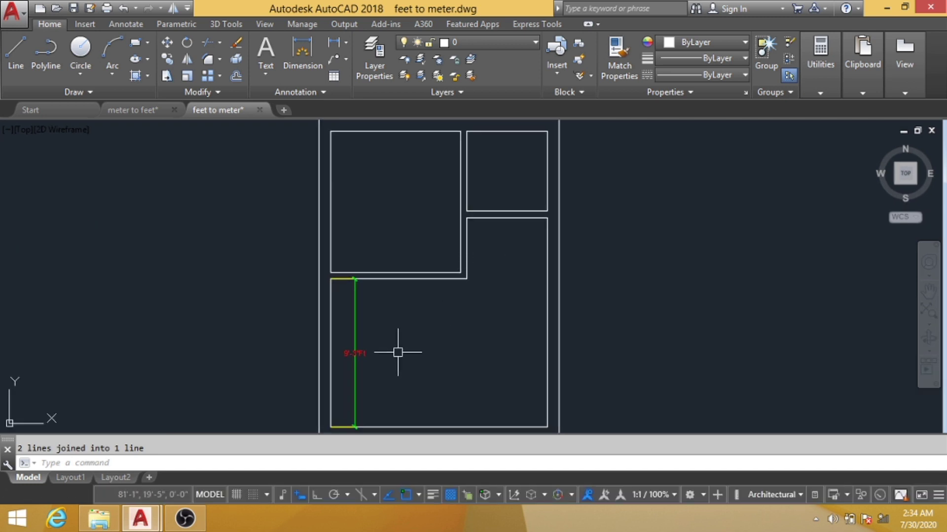
{"action": "middle_click_drag", "start_coordinate": [396, 183], "coordinate": [381, 222]}
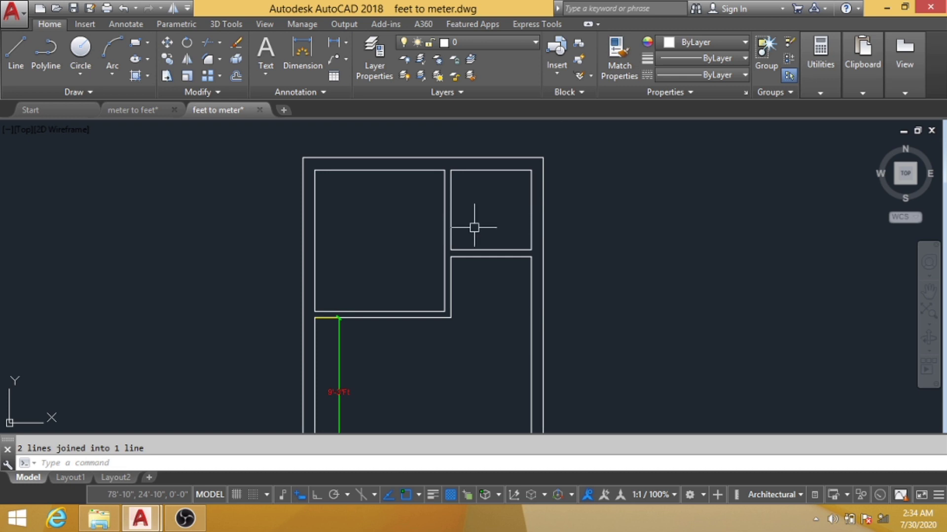
{"action": "middle_click_drag", "start_coordinate": [492, 228], "coordinate": [433, 207]}
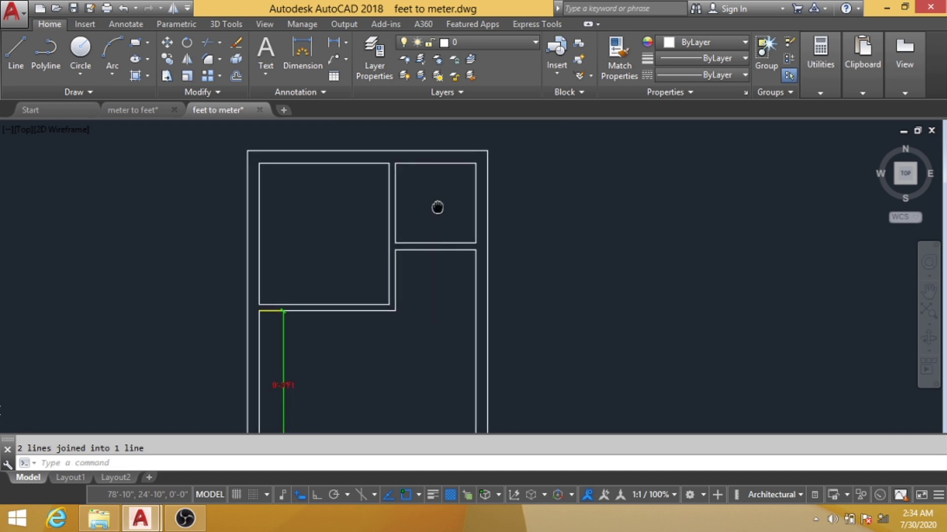
{"action": "scroll", "coordinate": [433, 203], "scroll_direction": "down", "scroll_amount": 2}
{"action": "scroll", "coordinate": [434, 207], "scroll_direction": "up", "scroll_amount": 2}
{"action": "middle_click_drag", "start_coordinate": [433, 197], "coordinate": [430, 207]}
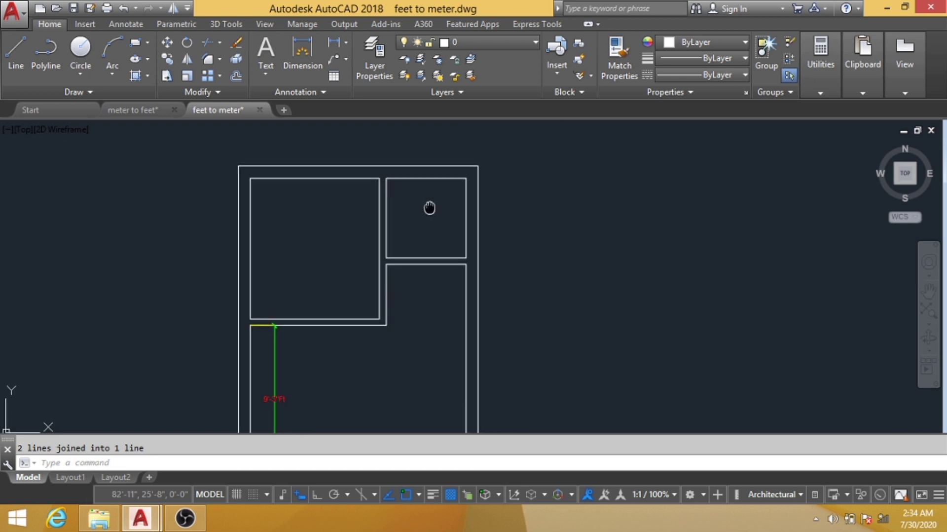
- Draw a multiline text box inside the small top-right room, redoing the first attempt
{"action": "left_click", "coordinate": [267, 53]}
{"action": "scroll", "coordinate": [423, 186], "scroll_direction": "up", "scroll_amount": 2}
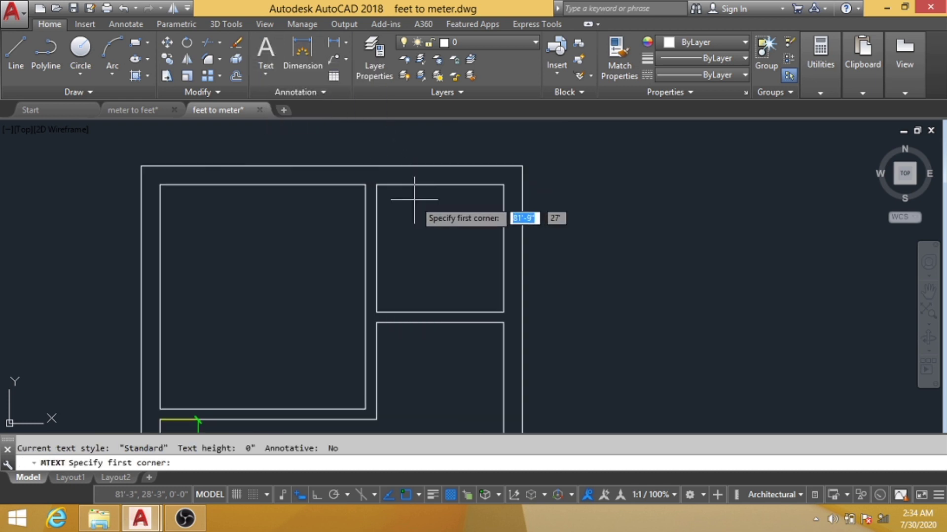
{"action": "left_click", "coordinate": [399, 215]}
{"action": "left_click", "coordinate": [464, 288]}
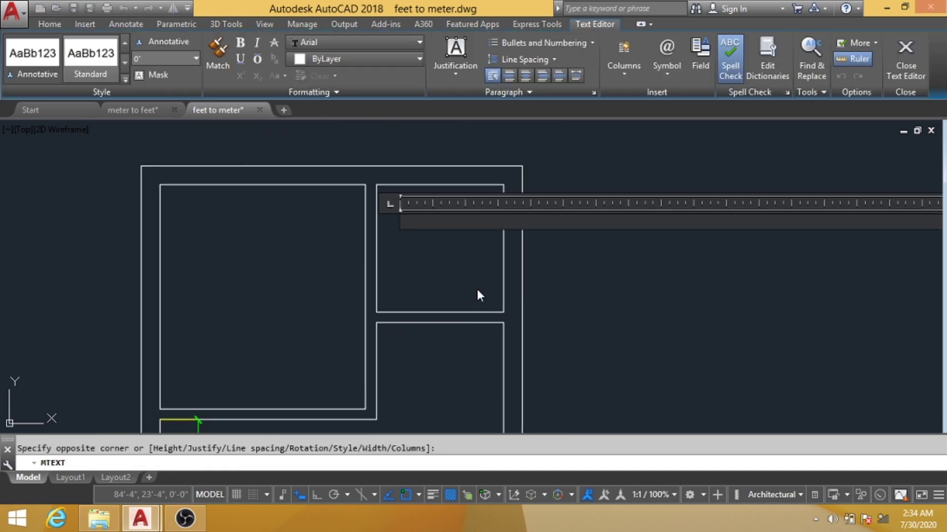
{"action": "key", "text": "Escape"}
{"action": "type", "text": "T"}
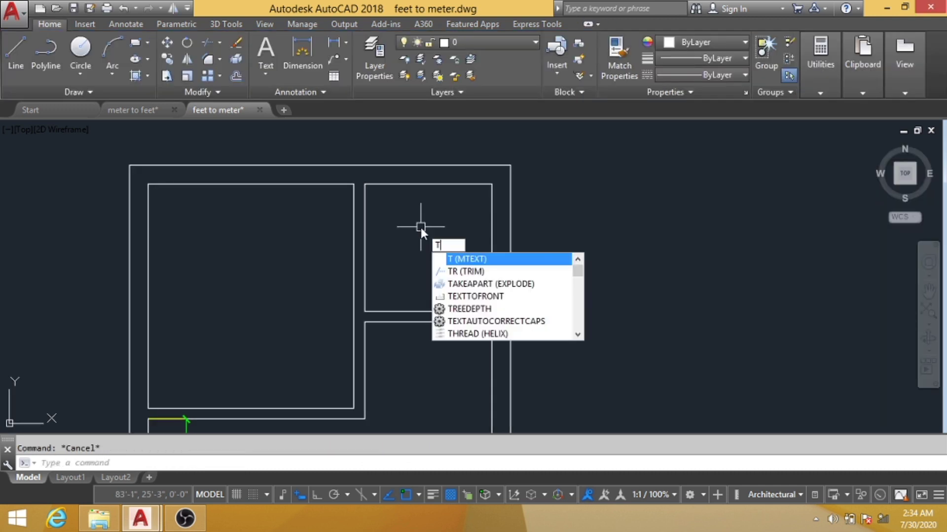
{"action": "key", "text": "Return"}
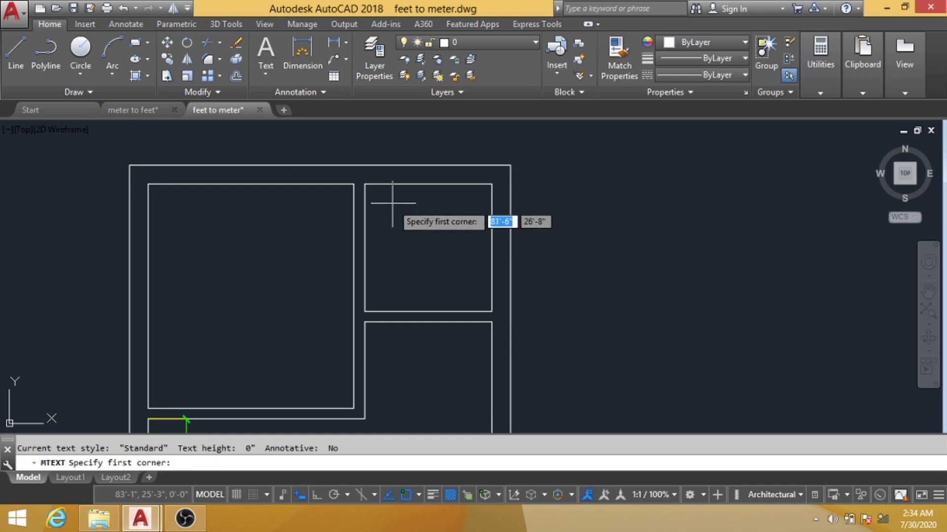
{"action": "left_click", "coordinate": [386, 222]}
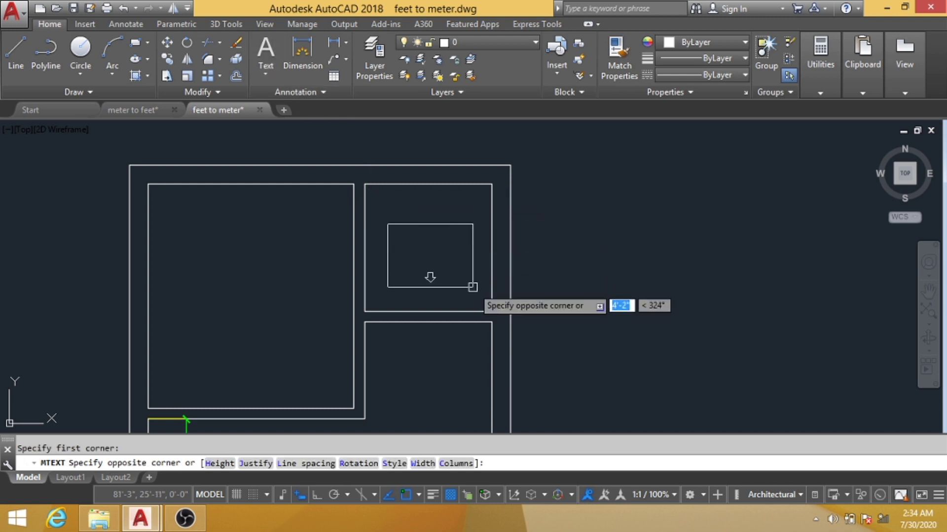
{"action": "left_click", "coordinate": [473, 284]}
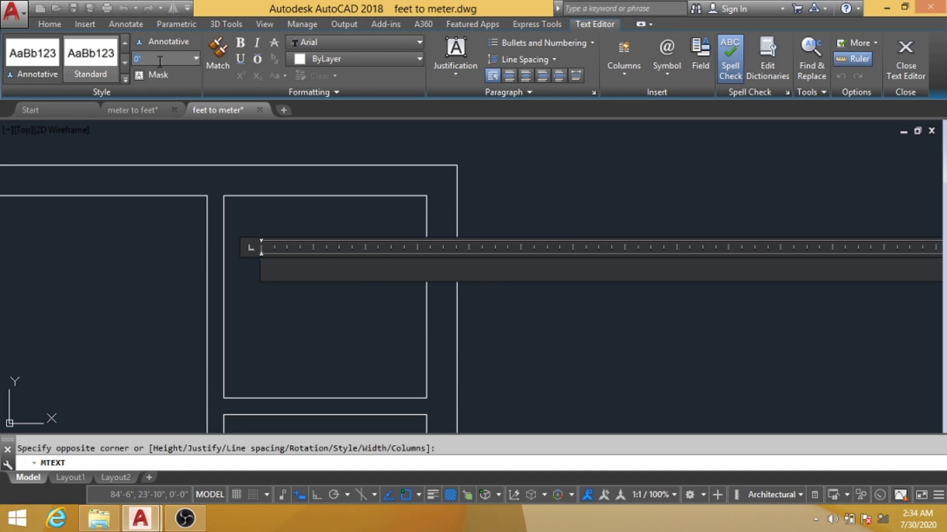
{"action": "type", "text": "4"}
- Enter BATH at 4" text height, commit the label and centre the view on it
{"action": "key", "text": "Return"}
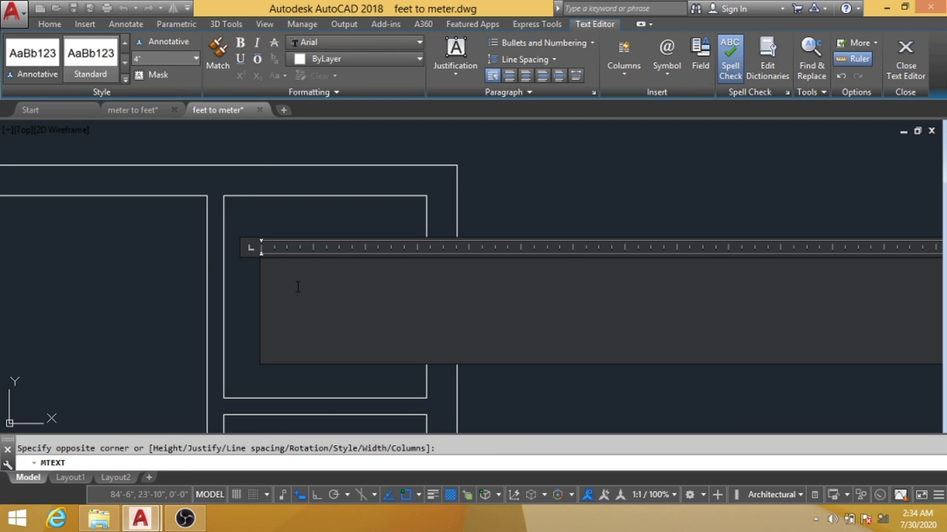
{"action": "type", "text": "k"}
{"action": "key", "text": "BackSpace"}
{"action": "type", "text": "ba"}
{"action": "key", "text": "BackSpace"}
{"action": "key", "text": "BackSpace"}
{"action": "type", "text": "BA"}
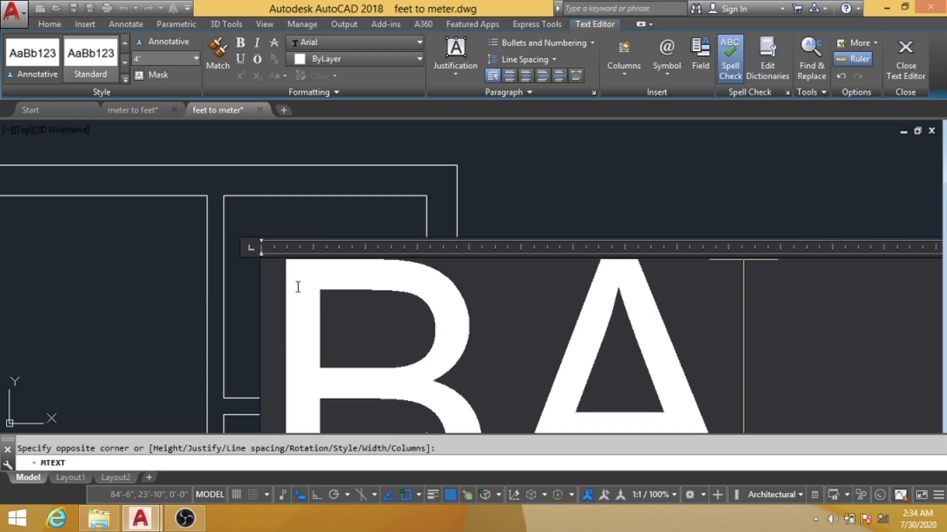
{"action": "type", "text": "TH"}
{"action": "scroll", "coordinate": [380, 294], "scroll_direction": "down", "scroll_amount": 2}
{"action": "scroll", "coordinate": [380, 294], "scroll_direction": "down", "scroll_amount": 2}
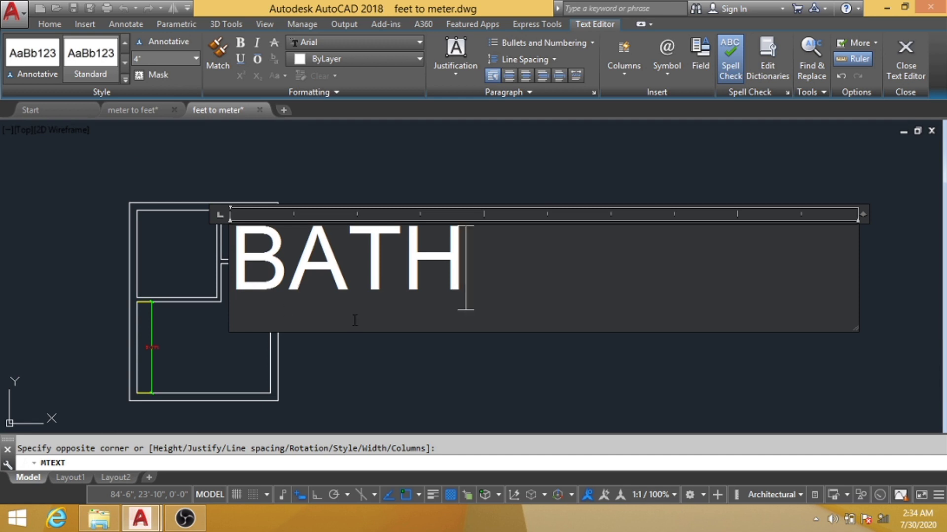
{"action": "left_click", "coordinate": [378, 151]}
{"action": "scroll", "coordinate": [228, 217], "scroll_direction": "up", "scroll_amount": 4}
{"action": "middle_click_drag", "start_coordinate": [244, 218], "coordinate": [369, 261]}
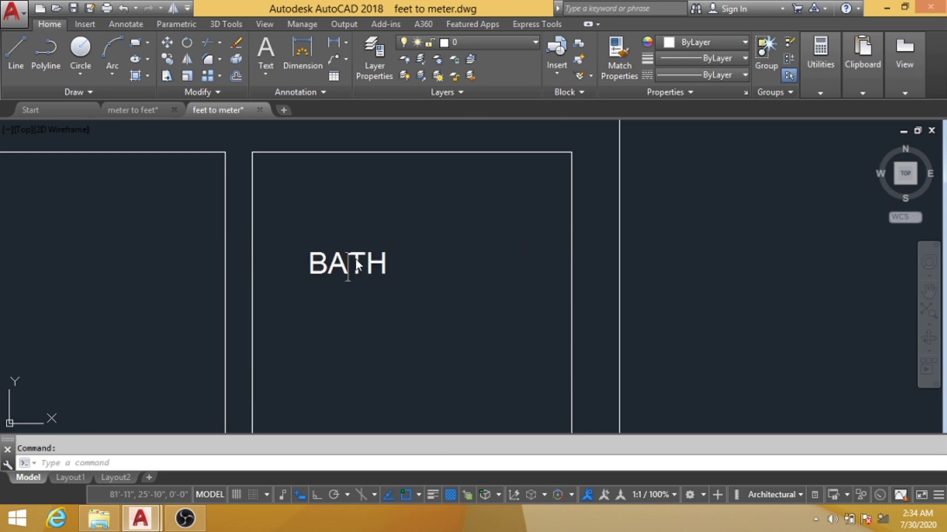
- Reopen the BATH label and start a new line beneath it
{"action": "double_click", "coordinate": [349, 272]}
{"action": "key", "text": "Return"}
{"action": "type", "text": "5'00\" X 5'00\""}
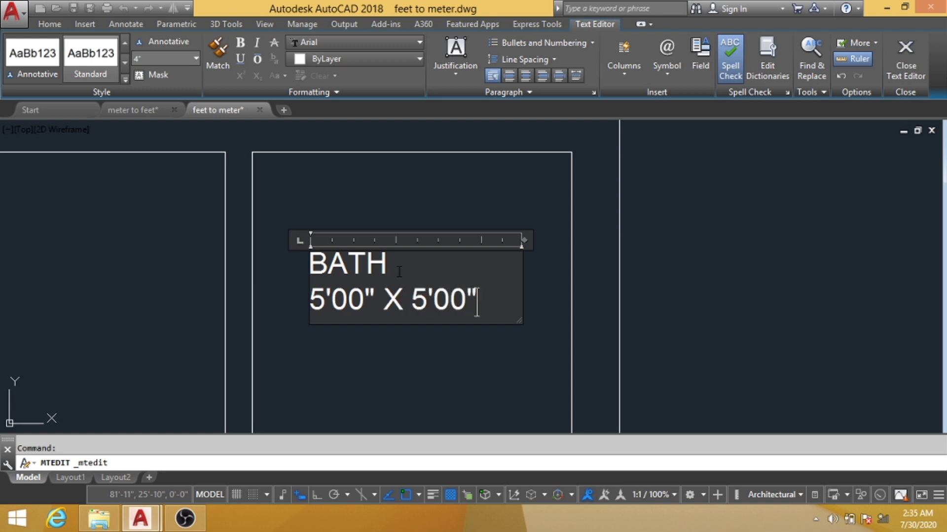
- Centre-justify both lines of the BATH 5'00" X 5'00" label and commit it
{"action": "left_click_drag", "start_coordinate": [477, 301], "coordinate": [306, 252]}
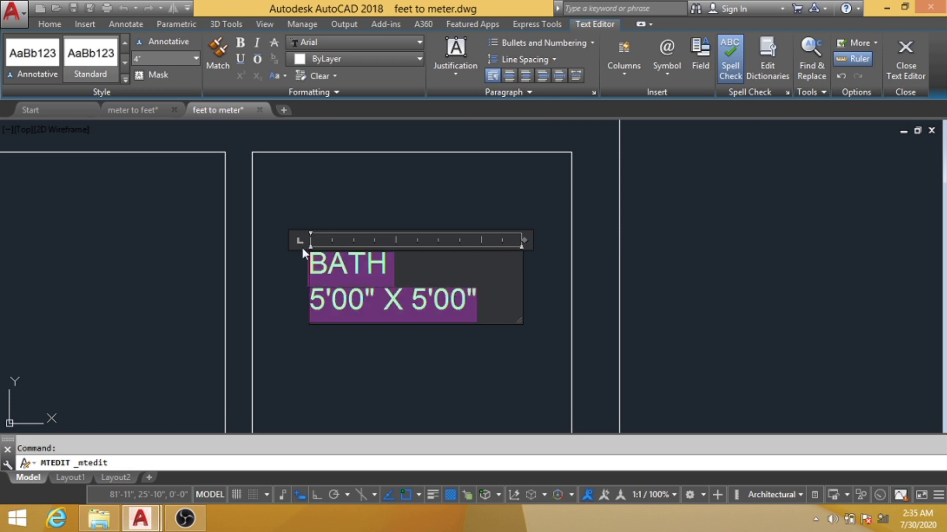
{"action": "left_click", "coordinate": [526, 76]}
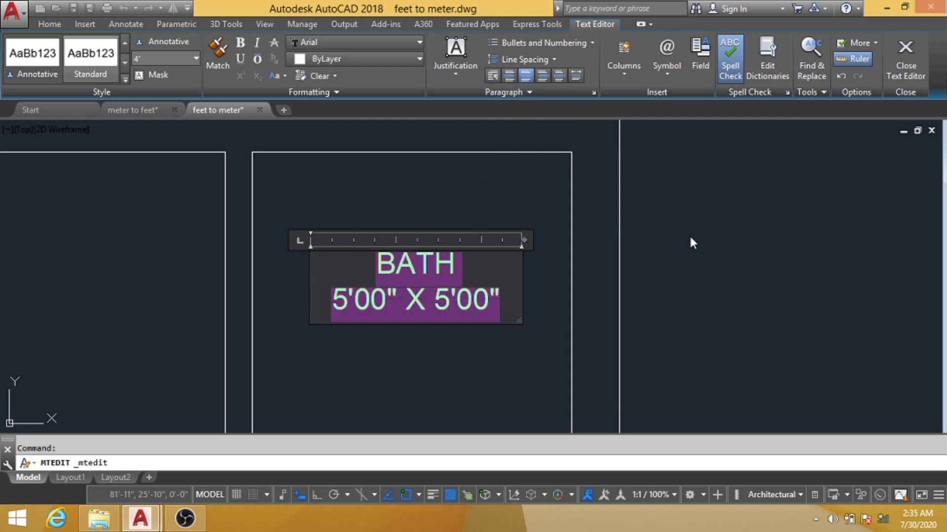
{"action": "left_click", "coordinate": [721, 248]}
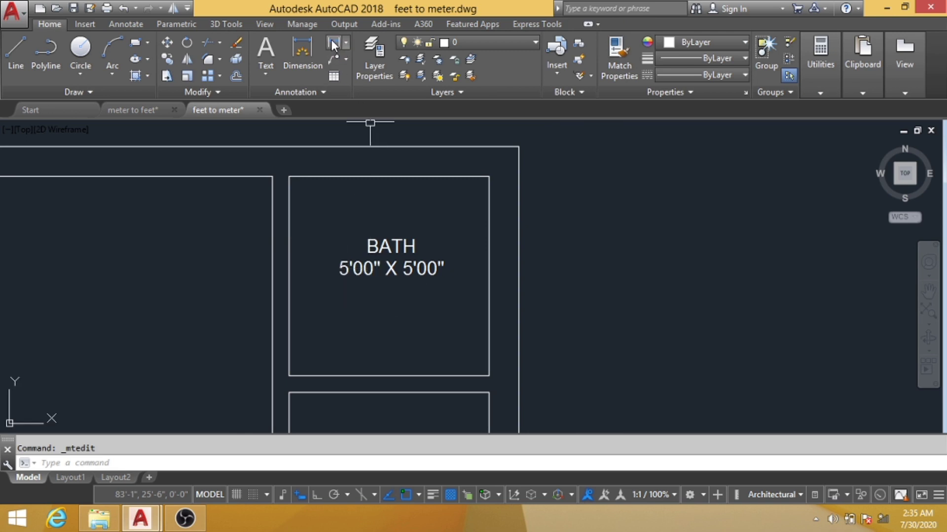
{"action": "left_click", "coordinate": [333, 44]}
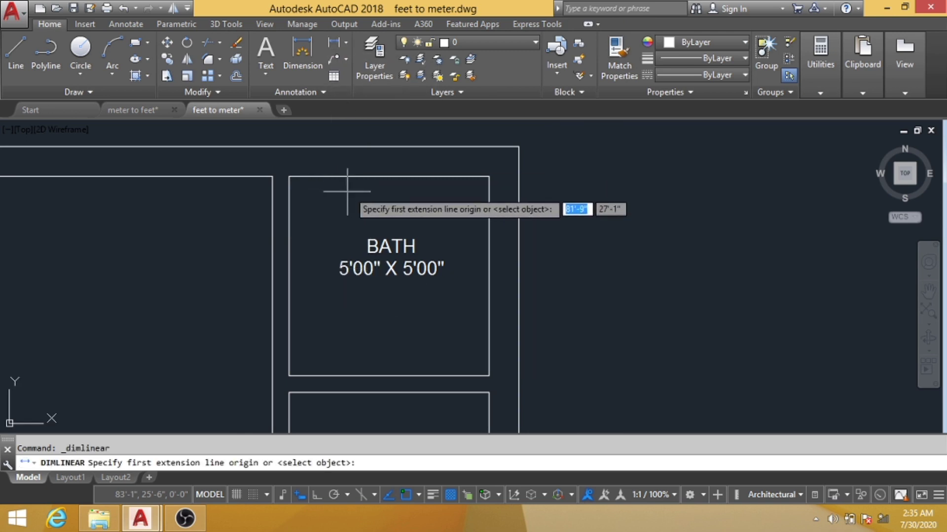
- Dimension the bath's top and right walls at 5', then erase both dimensions
{"action": "key", "text": "Return"}
{"action": "left_click", "coordinate": [360, 179]}
{"action": "left_click", "coordinate": [372, 199]}
{"action": "key", "text": "Return"}
{"action": "key", "text": "Return"}
{"action": "left_click", "coordinate": [489, 268]}
{"action": "left_click", "coordinate": [459, 285]}
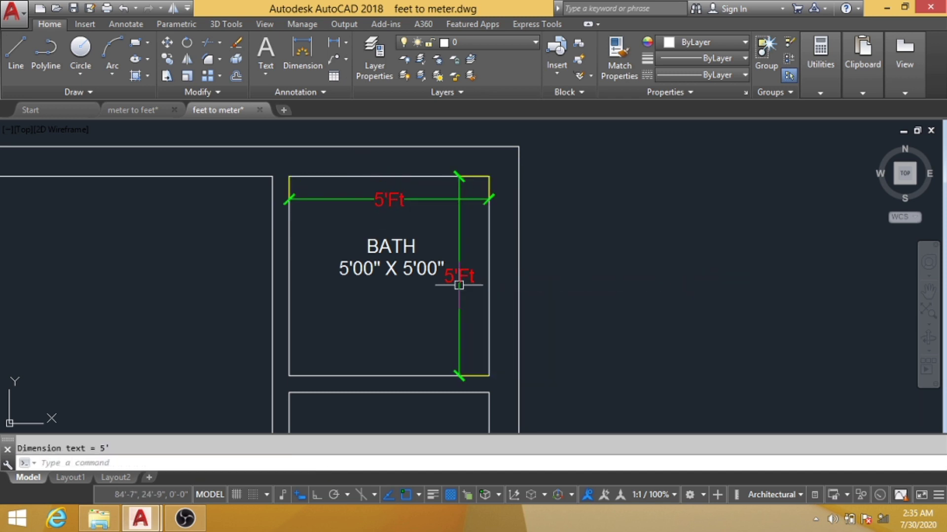
{"action": "key", "text": "Escape"}
{"action": "left_click", "coordinate": [465, 308]}
{"action": "left_click", "coordinate": [451, 231]}
{"action": "left_click", "coordinate": [441, 220]}
{"action": "left_click", "coordinate": [428, 177]}
{"action": "key", "text": "Delete"}
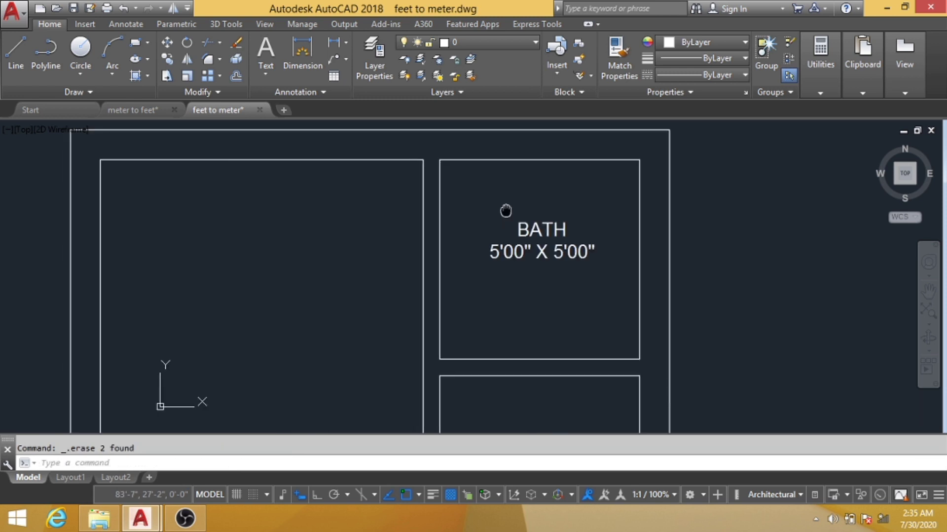
- Dimension the top-left room's top wall at 8'-1" and side wall at 8'-10"
{"action": "scroll", "coordinate": [513, 207], "scroll_direction": "down", "scroll_amount": 3}
{"action": "middle_click_drag", "start_coordinate": [493, 237], "coordinate": [548, 218]}
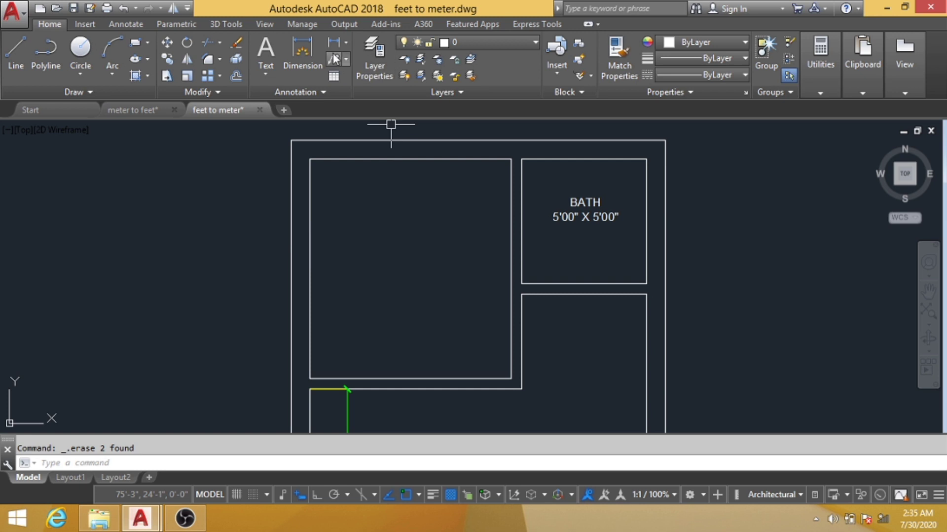
{"action": "left_click", "coordinate": [334, 44]}
{"action": "key", "text": "Return"}
{"action": "left_click", "coordinate": [360, 159]}
{"action": "left_click", "coordinate": [353, 183]}
{"action": "key", "text": "Return"}
{"action": "key", "text": "Return"}
{"action": "left_click", "coordinate": [311, 230]}
{"action": "left_click", "coordinate": [327, 266]}
{"action": "mouse_move", "coordinate": [421, 275]}
{"action": "middle_mouse_down"}
{"action": "mouse_move", "coordinate": [386, 264]}
{"action": "mouse_move", "coordinate": [335, 269]}
{"action": "middle_mouse_up"}
{"action": "key", "text": "Escape"}
{"action": "scroll", "coordinate": [370, 231], "scroll_direction": "up", "scroll_amount": 2}
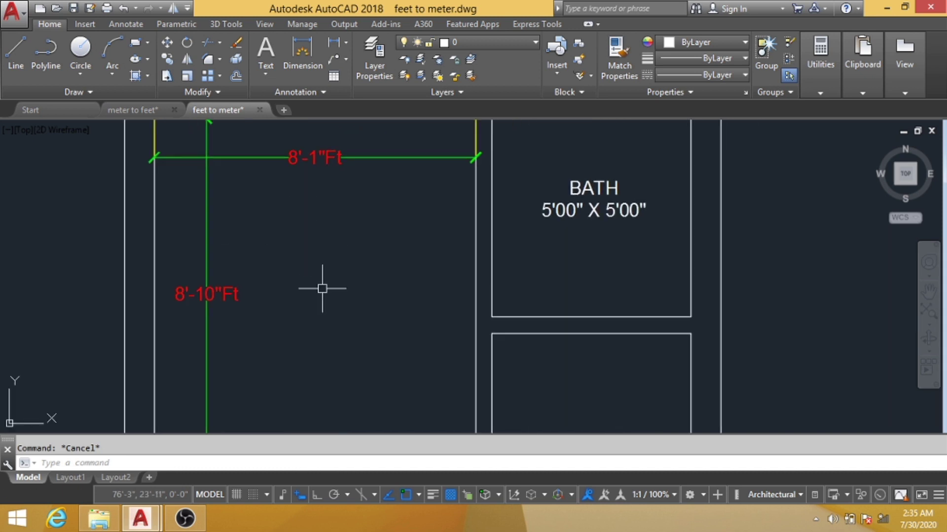
- Copy the two-line BATH 5'00" X 5'00" label into the larger left room
{"action": "left_click", "coordinate": [632, 232]}
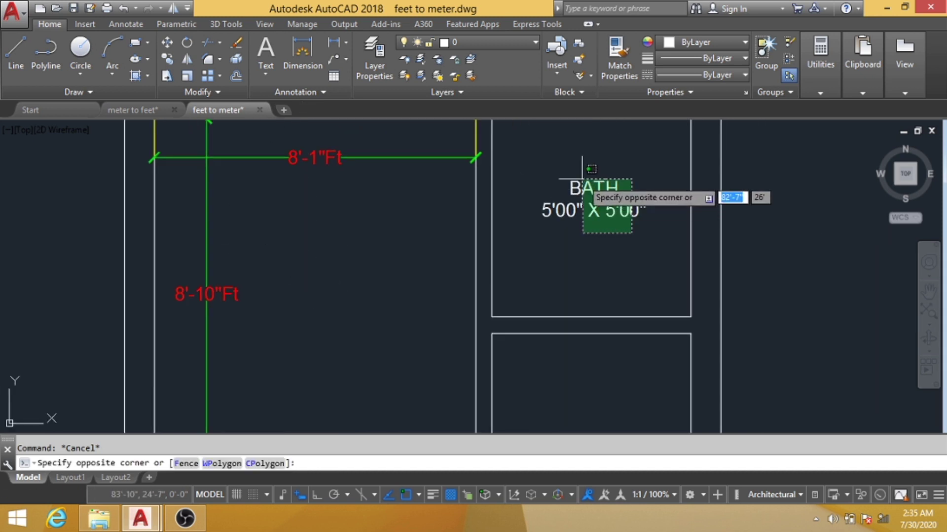
{"action": "left_click", "coordinate": [562, 158]}
{"action": "middle_click_drag", "start_coordinate": [570, 238], "coordinate": [573, 265]}
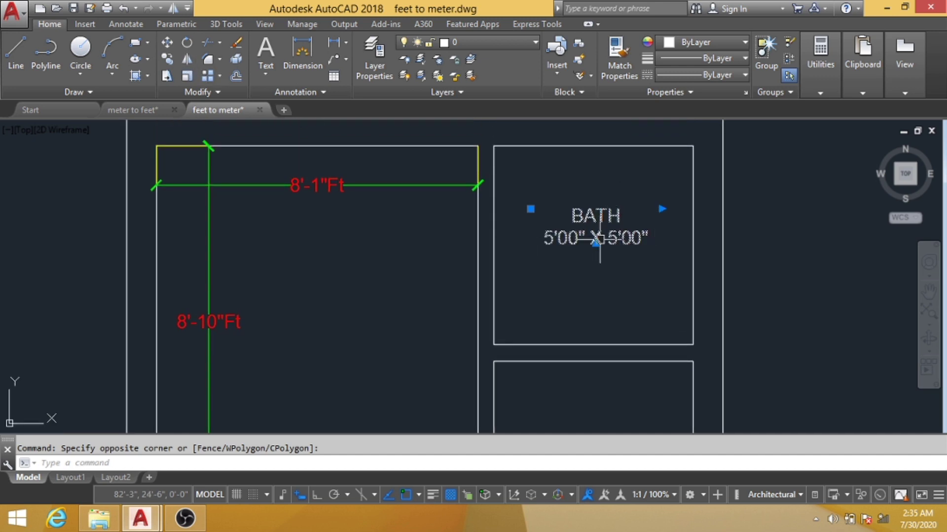
{"action": "left_click", "coordinate": [168, 59]}
{"action": "left_click", "coordinate": [602, 232]}
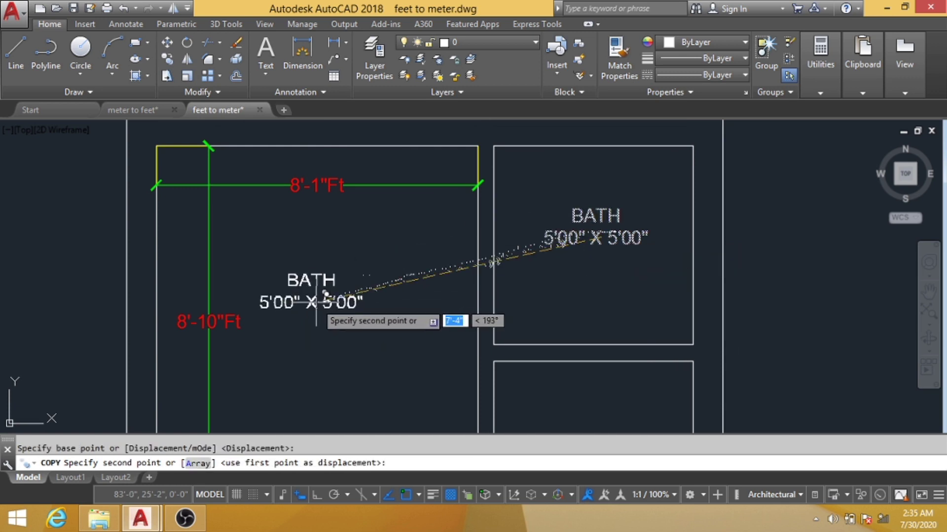
{"action": "left_click", "coordinate": [316, 302]}
{"action": "key", "text": "Escape"}
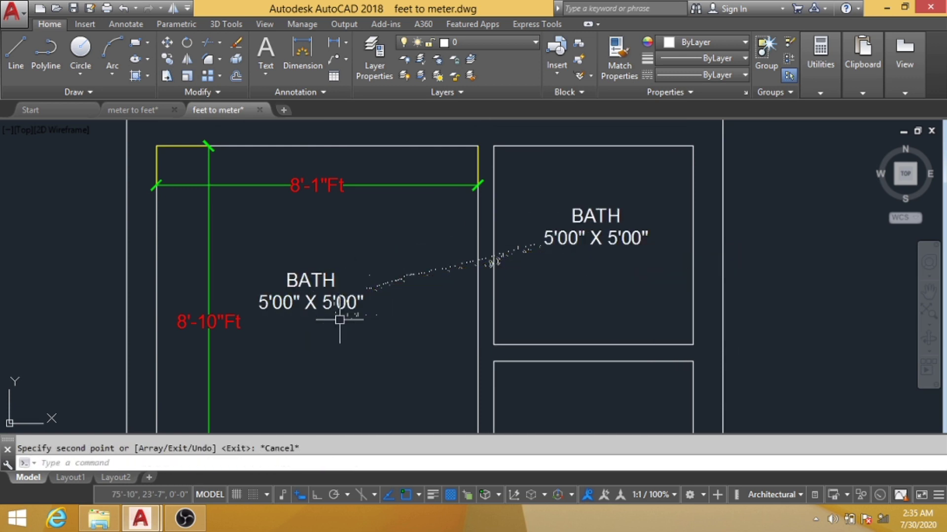
{"action": "scroll", "coordinate": [338, 311], "scroll_direction": "up", "scroll_amount": 3}
{"action": "scroll", "coordinate": [393, 321], "scroll_direction": "down", "scroll_amount": 1}
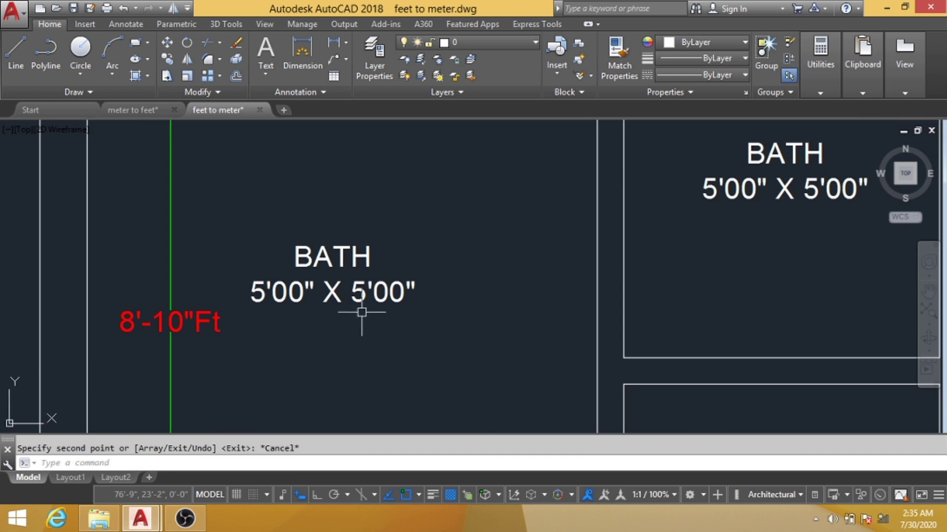
{"action": "scroll", "coordinate": [355, 257], "scroll_direction": "down", "scroll_amount": 2}
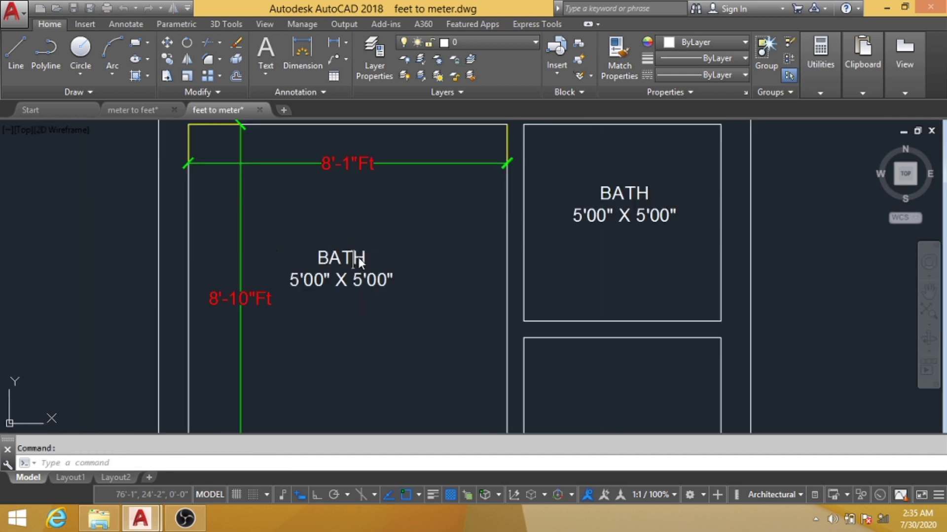
- Edit the copied label to read KITCHEN 8'1" X 8'10"
{"action": "double_click", "coordinate": [359, 258]}
{"action": "left_click_drag", "start_coordinate": [379, 262], "coordinate": [279, 259]}
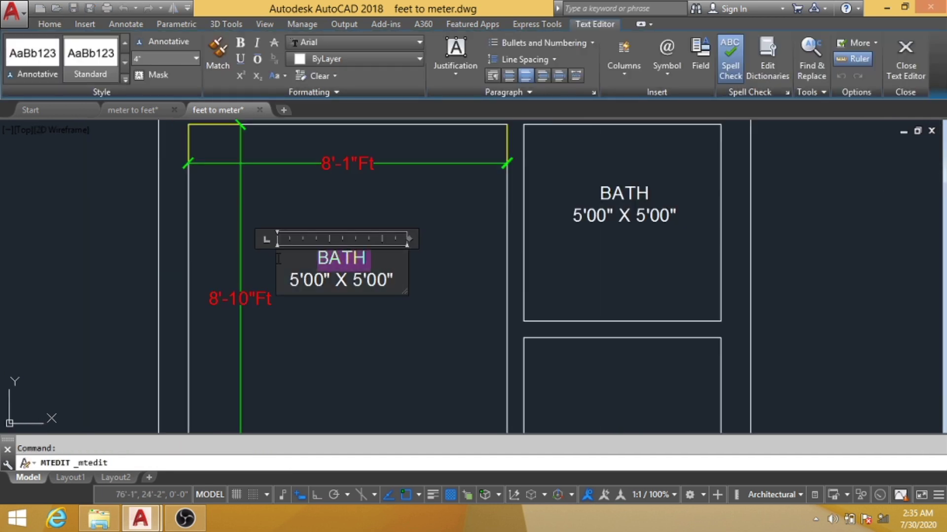
{"action": "type", "text": "KITCHEN"}
{"action": "key", "text": "Return"}
{"action": "scroll", "coordinate": [265, 118], "scroll_direction": "up", "scroll_amount": 2}
{"action": "mouse_move", "coordinate": [321, 373]}
{"action": "left_mouse_down"}
{"action": "mouse_move", "coordinate": [304, 373]}
{"action": "mouse_move", "coordinate": [330, 372]}
{"action": "left_mouse_up"}
{"action": "type", "text": "8'1"}
{"action": "mouse_move", "coordinate": [411, 373]}
{"action": "left_mouse_down"}
{"action": "mouse_move", "coordinate": [398, 373]}
{"action": "mouse_move", "coordinate": [417, 372]}
{"action": "left_mouse_up"}
{"action": "type", "text": "8'1"}
{"action": "left_click", "coordinate": [439, 231]}
- Erase the kitchen room's 8'-1" and 8'-10" dimensions
{"action": "scroll", "coordinate": [439, 231], "scroll_direction": "down", "scroll_amount": 2}
{"action": "left_click", "coordinate": [423, 212]}
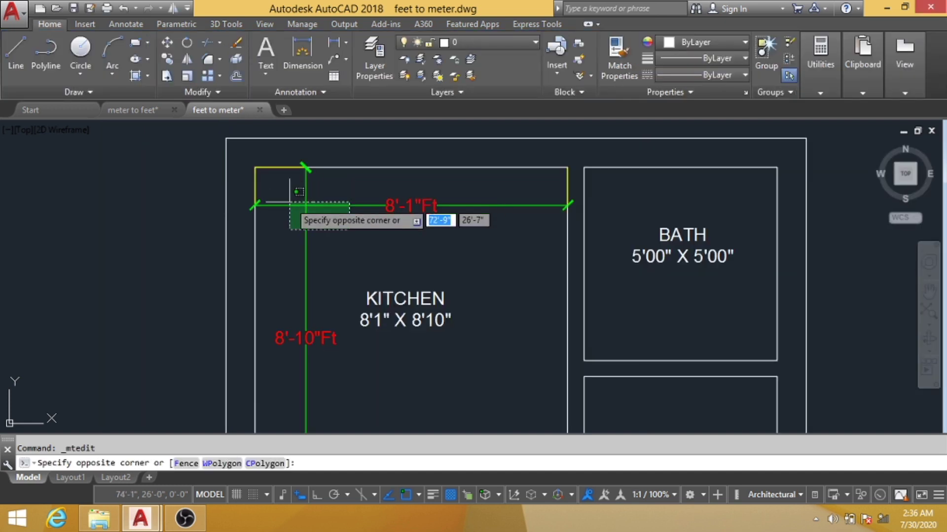
{"action": "scroll", "coordinate": [345, 212], "scroll_direction": "down", "scroll_amount": 2}
{"action": "left_click", "coordinate": [363, 218]}
{"action": "key", "text": "Delete"}
{"action": "scroll", "coordinate": [326, 222], "scroll_direction": "up", "scroll_amount": 3}
- Add a linear dimension to the lower room's wall
{"action": "middle_click_drag", "start_coordinate": [341, 74], "coordinate": [323, 36]}
{"action": "left_click", "coordinate": [334, 42]}
{"action": "key", "text": "Return"}
{"action": "left_click", "coordinate": [383, 416]}
{"action": "left_click", "coordinate": [427, 338]}
{"action": "scroll", "coordinate": [437, 238], "scroll_direction": "down", "scroll_amount": 2}
{"action": "left_click", "coordinate": [337, 191]}
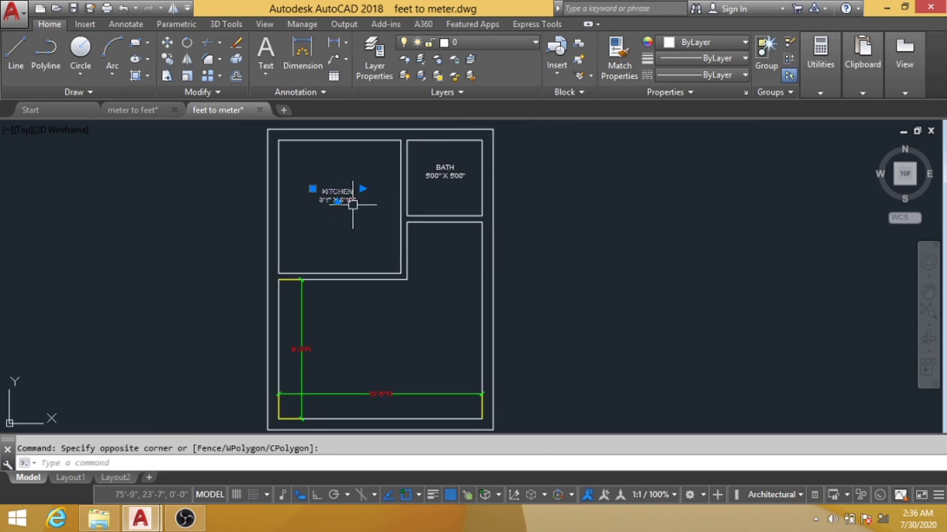
- Copy the KITCHEN label into the lower room
{"action": "left_click", "coordinate": [168, 59]}
{"action": "left_click", "coordinate": [363, 189]}
{"action": "scroll", "coordinate": [412, 321], "scroll_direction": "up", "scroll_amount": 2}
{"action": "left_click", "coordinate": [412, 314]}
{"action": "key", "text": "Escape"}
{"action": "scroll", "coordinate": [382, 320], "scroll_direction": "up", "scroll_amount": 2}
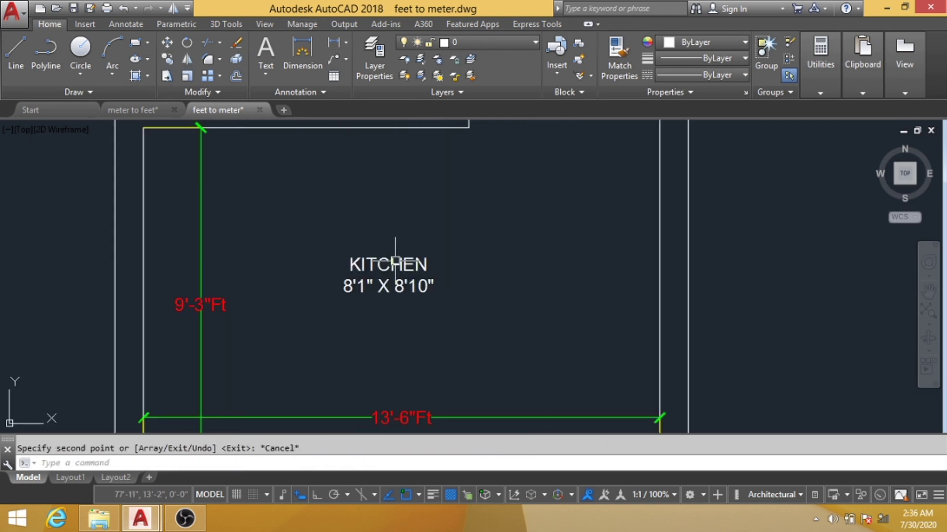
- Edit the copied label to read LIVING 13'6" X 9'3"
{"action": "double_click", "coordinate": [442, 264]}
{"action": "left_click_drag", "start_coordinate": [440, 269], "coordinate": [308, 271]}
{"action": "type", "text": "LIVING"}
{"action": "key", "text": "Return"}
{"action": "scroll", "coordinate": [344, 287], "scroll_direction": "down", "scroll_amount": 2}
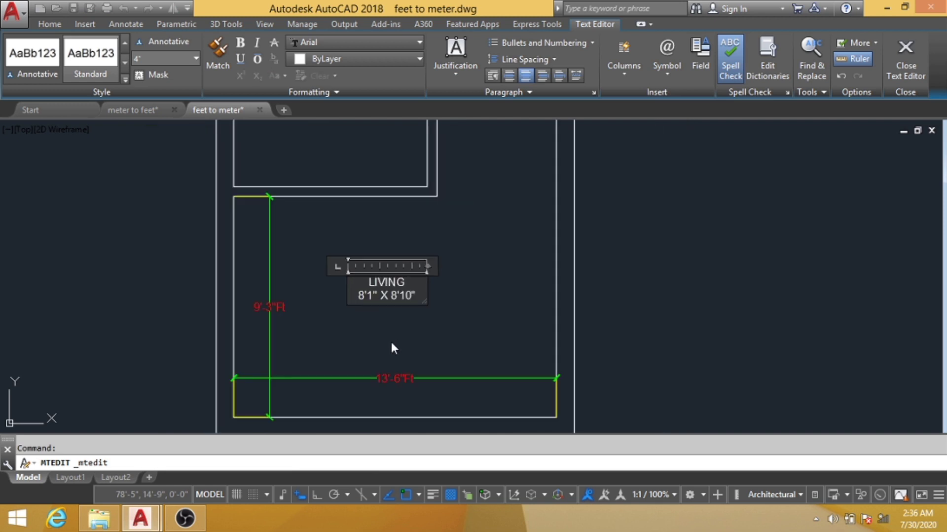
{"action": "scroll", "coordinate": [391, 349], "scroll_direction": "up", "scroll_amount": 2}
{"action": "type", "text": "13"}
{"action": "key", "text": "Right"}
{"action": "key", "text": "Delete"}
{"action": "type", "text": "6"}
{"action": "key", "text": "Right"}
{"action": "key", "text": "Right"}
{"action": "key", "text": "Right"}
{"action": "key", "text": "BackSpace"}
{"action": "type", "text": "9"}
{"action": "key", "text": "Delete"}
{"action": "key", "text": "Delete"}
{"action": "key", "text": "Delete"}
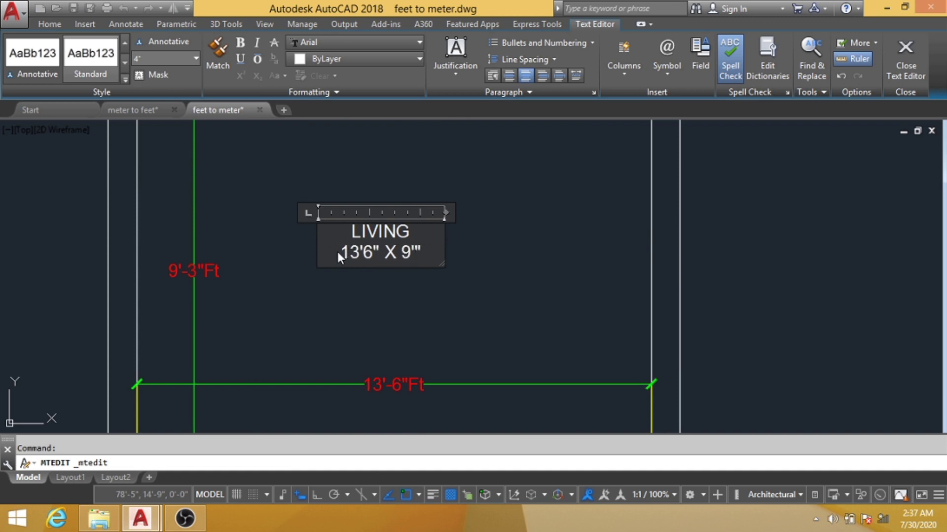
{"action": "type", "text": "'3"}
{"action": "left_click", "coordinate": [486, 295]}
- Erase the lower room's two temporary dimensions
{"action": "scroll", "coordinate": [616, 202], "scroll_direction": "down", "scroll_amount": 2}
{"action": "left_click", "coordinate": [394, 335]}
{"action": "left_click", "coordinate": [359, 247]}
{"action": "key", "text": "Delete"}
{"action": "scroll", "coordinate": [466, 292], "scroll_direction": "down", "scroll_amount": 2}
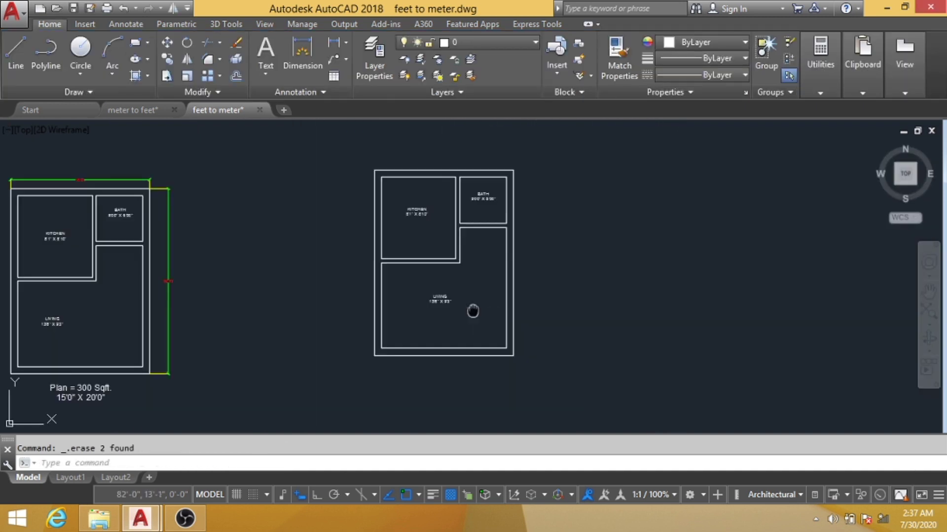
- Dimension the right outer wall with a 20' linear dimension using DLI
{"action": "type", "text": "dli"}
{"action": "key", "text": "Return"}
{"action": "scroll", "coordinate": [434, 250], "scroll_direction": "up", "scroll_amount": 2}
{"action": "left_click", "coordinate": [435, 250]}
{"action": "left_click", "coordinate": [458, 250]}
{"action": "middle_click_drag", "start_coordinate": [458, 250], "coordinate": [460, 328]}
- Add a 15' linear dimension along the bottom outer wall of the plan
{"action": "key", "text": "Return"}
{"action": "key", "text": "Return"}
{"action": "left_click", "coordinate": [417, 344]}
{"action": "left_click", "coordinate": [418, 344]}
{"action": "left_click", "coordinate": [419, 360]}
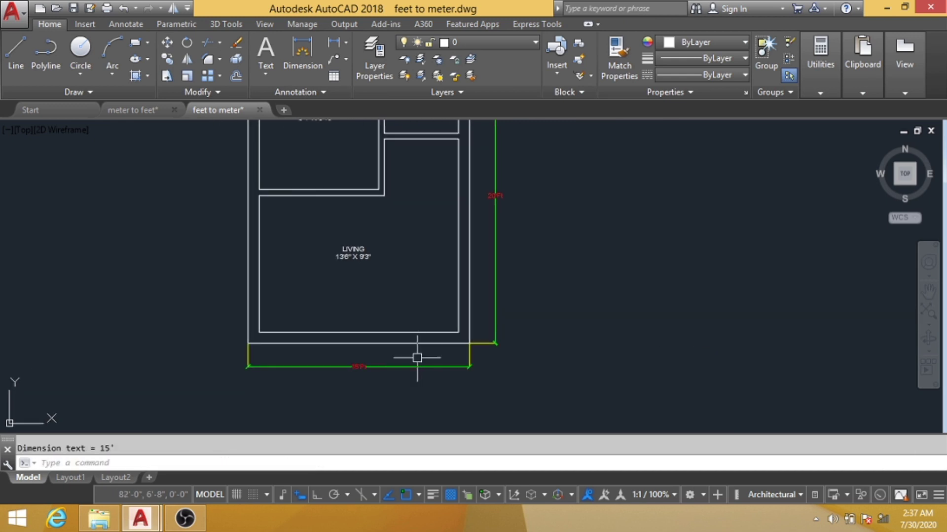
{"action": "scroll", "coordinate": [504, 190], "scroll_direction": "up", "scroll_amount": 2}
{"action": "middle_click_drag", "start_coordinate": [503, 190], "coordinate": [506, 260]}
{"action": "scroll", "coordinate": [515, 243], "scroll_direction": "down", "scroll_amount": 2}
{"action": "mouse_move", "coordinate": [539, 216]}
{"action": "middle_mouse_down"}
{"action": "mouse_move", "coordinate": [508, 321]}
{"action": "mouse_move", "coordinate": [397, 377]}
{"action": "mouse_move", "coordinate": [338, 387]}
{"action": "middle_mouse_up"}
{"action": "scroll", "coordinate": [509, 322], "scroll_direction": "up", "scroll_amount": 2}
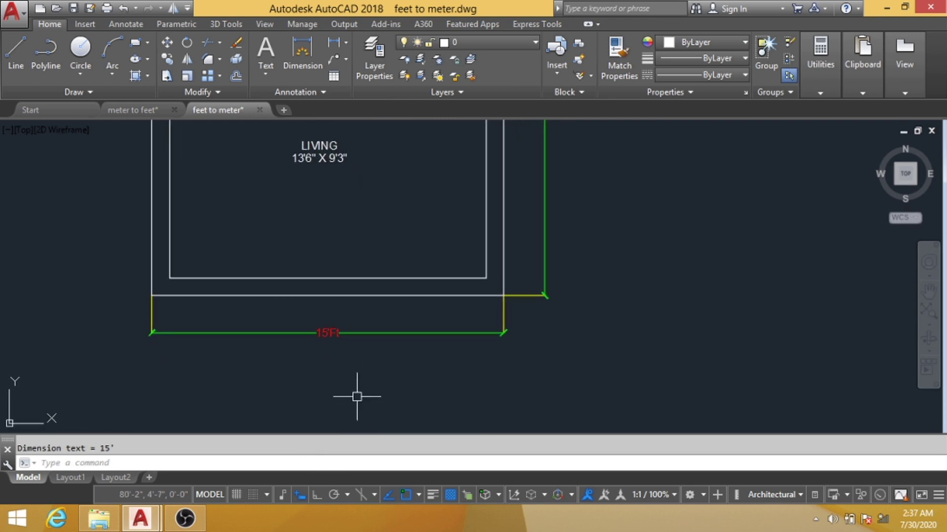
- Copy the LIVING 13'6" X 9'3" label below the plan and open it for editing
{"action": "left_click", "coordinate": [300, 158]}
{"action": "left_click", "coordinate": [296, 166]}
{"action": "middle_click_drag", "start_coordinate": [345, 186], "coordinate": [333, 196]}
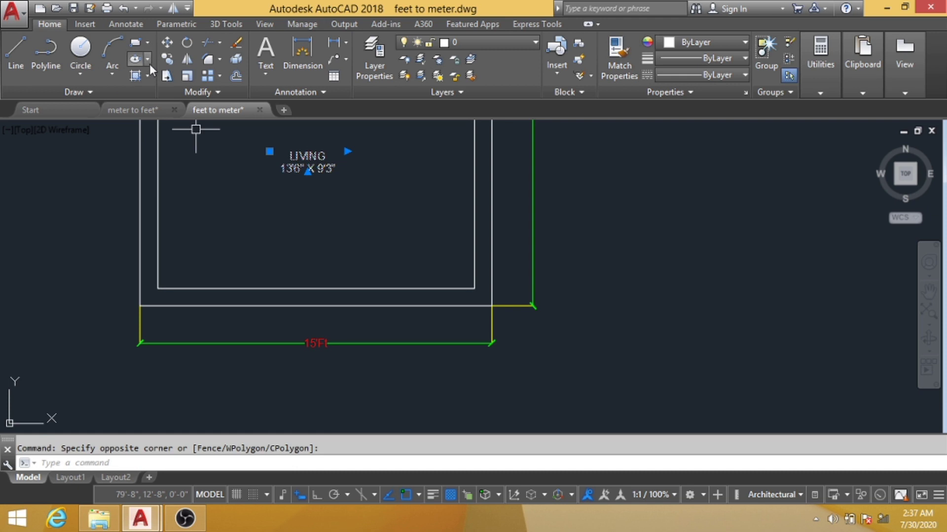
{"action": "left_click", "coordinate": [166, 62]}
{"action": "left_click", "coordinate": [269, 151]}
{"action": "mouse_move", "coordinate": [318, 275]}
{"action": "middle_mouse_down"}
{"action": "mouse_move", "coordinate": [327, 285]}
{"action": "mouse_move", "coordinate": [340, 267]}
{"action": "middle_mouse_up"}
{"action": "left_click", "coordinate": [266, 257]}
{"action": "scroll", "coordinate": [311, 250], "scroll_direction": "up", "scroll_amount": 3}
{"action": "double_click", "coordinate": [323, 271]}
- Replace the word LIVING in the copied label with 'PLAN = 300 SQFT'
{"action": "left_click_drag", "start_coordinate": [354, 277], "coordinate": [239, 269]}
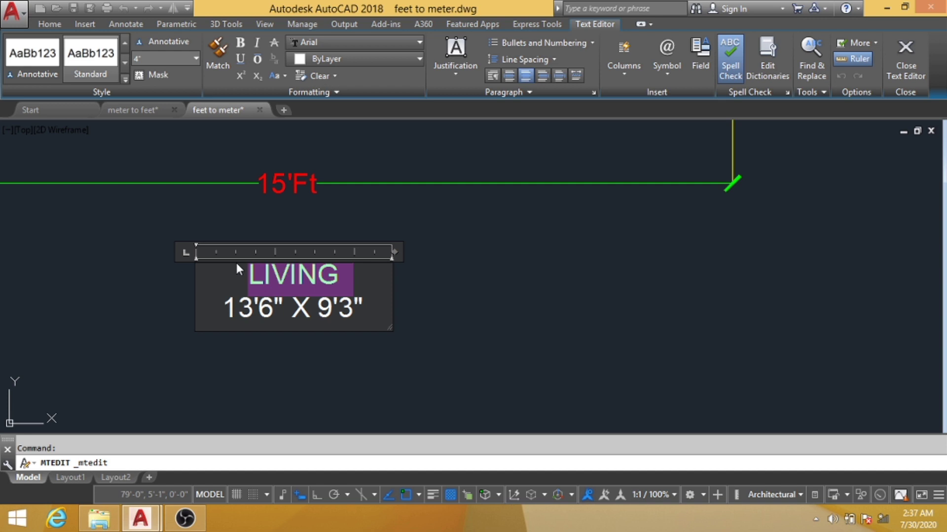
{"action": "scroll", "coordinate": [328, 271], "scroll_direction": "down", "scroll_amount": 3}
{"action": "scroll", "coordinate": [324, 275], "scroll_direction": "up", "scroll_amount": 3}
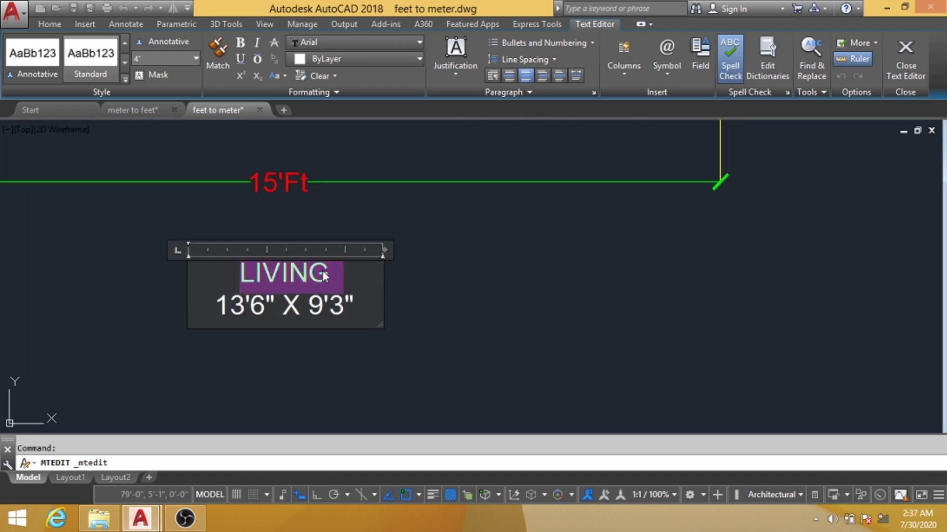
{"action": "type", "text": "PLA"}
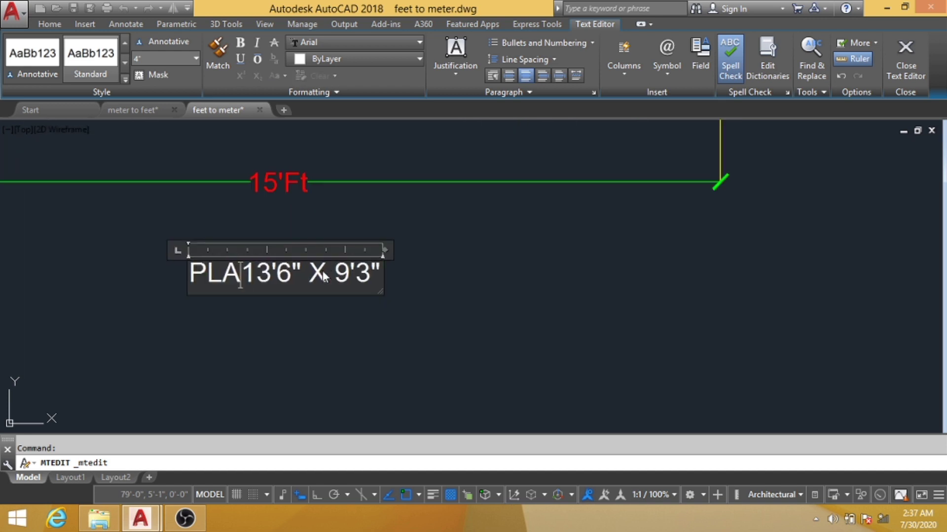
{"action": "type", "text": "N "}
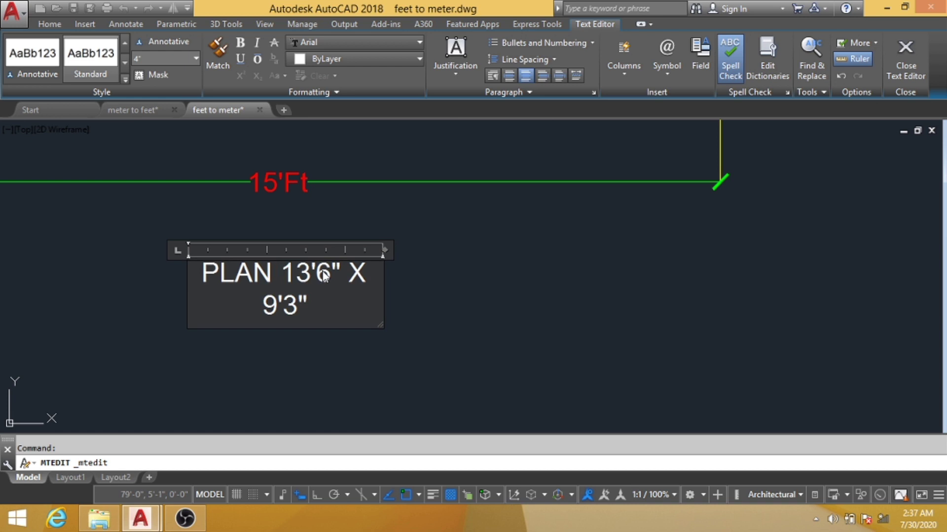
{"action": "type", "text": "= 300 "}
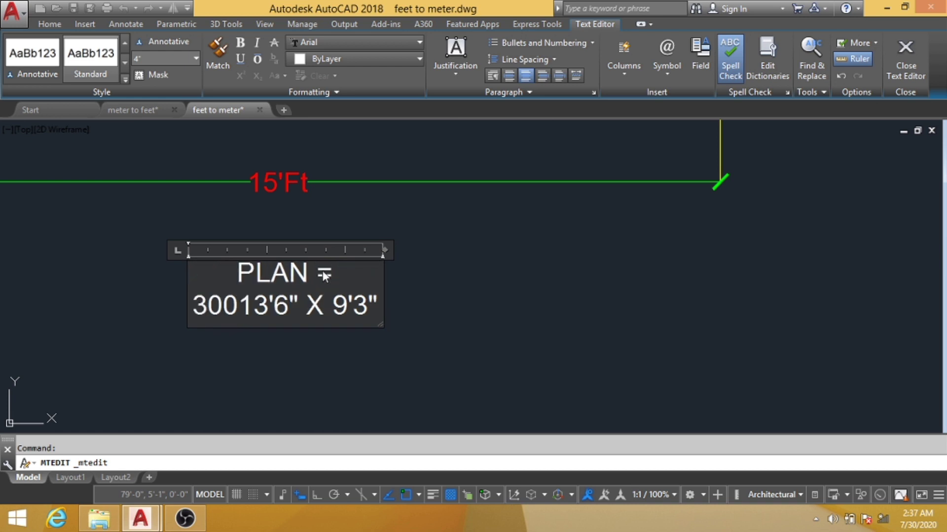
{"action": "type", "text": "SQFT"}
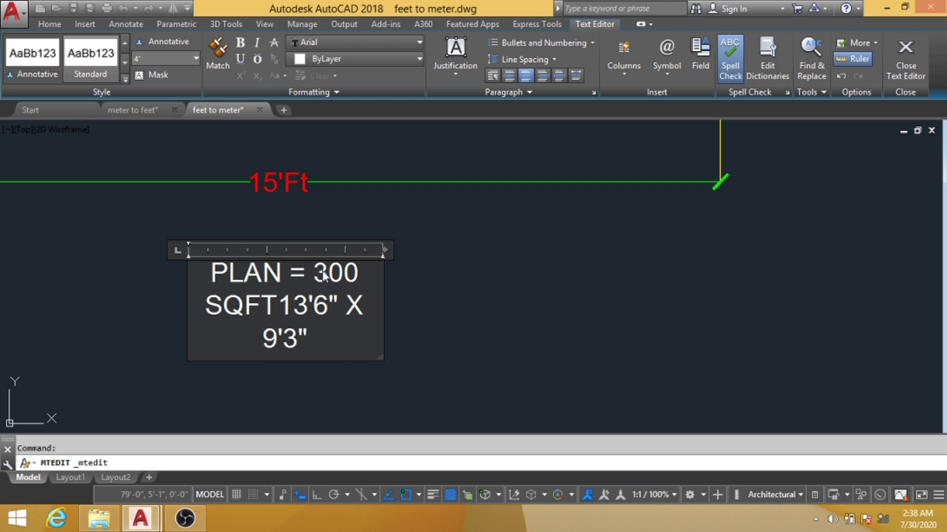
- Change the size line to 15'00" X 20'00" and close the Text Editor
{"action": "left_click_drag", "start_coordinate": [265, 340], "coordinate": [221, 340]}
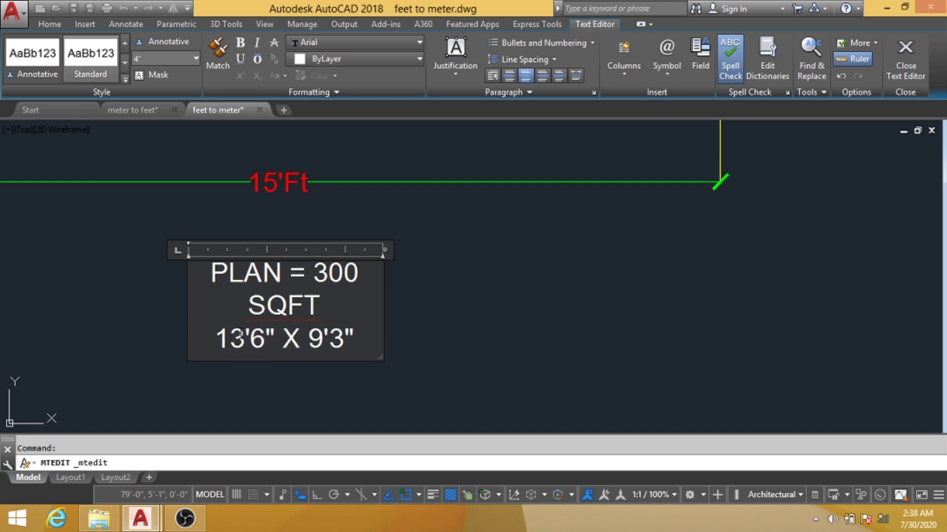
{"action": "type", "text": "5'00"}
{"action": "key", "text": "Right"}
{"action": "key", "text": "Right"}
{"action": "key", "text": "Right"}
{"action": "key", "text": "Delete"}
{"action": "type", "text": "20"}
{"action": "key", "text": "Right"}
{"action": "key", "text": "Delete"}
{"action": "type", "text": "00"}
{"action": "left_click", "coordinate": [395, 358]}
{"action": "scroll", "coordinate": [484, 291], "scroll_direction": "down", "scroll_amount": 5}
{"action": "scroll", "coordinate": [455, 265], "scroll_direction": "up", "scroll_amount": 1}
{"action": "scroll", "coordinate": [455, 340], "scroll_direction": "down", "scroll_amount": 3}
{"action": "scroll", "coordinate": [463, 340], "scroll_direction": "up", "scroll_amount": 2}
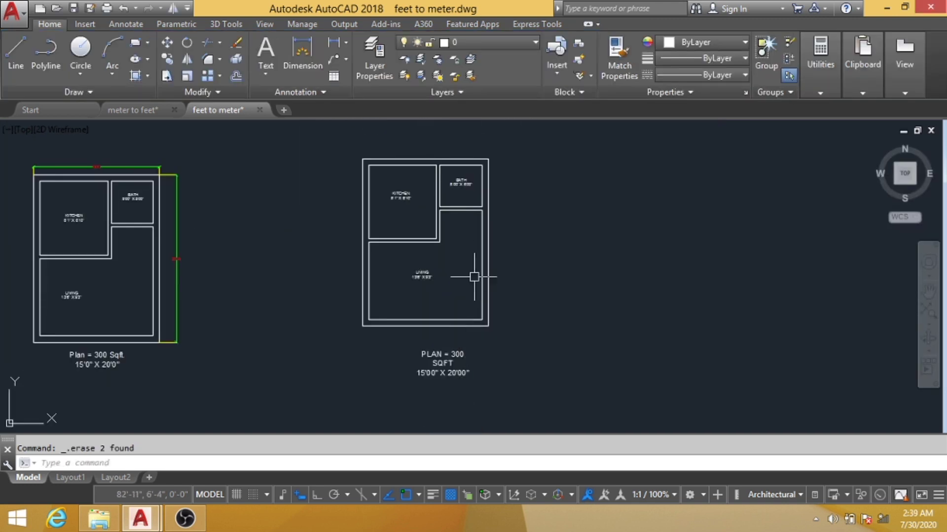
{"action": "scroll", "coordinate": [474, 277], "scroll_direction": "up", "scroll_amount": 2}
{"action": "middle_click_drag", "start_coordinate": [493, 254], "coordinate": [554, 310]}
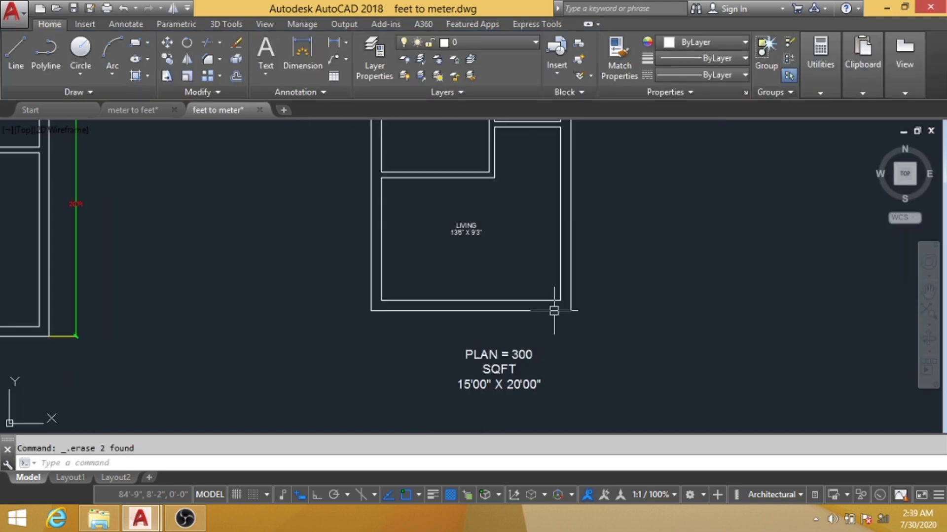
{"action": "scroll", "coordinate": [538, 261], "scroll_direction": "down", "scroll_amount": 5}
{"action": "scroll", "coordinate": [537, 269], "scroll_direction": "up", "scroll_amount": 2}
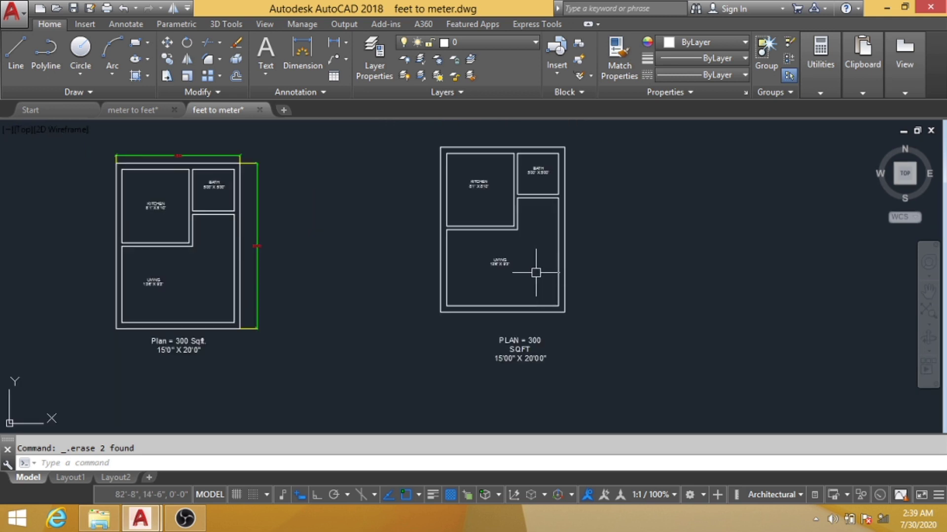
{"action": "middle_click_drag", "start_coordinate": [536, 272], "coordinate": [513, 326]}
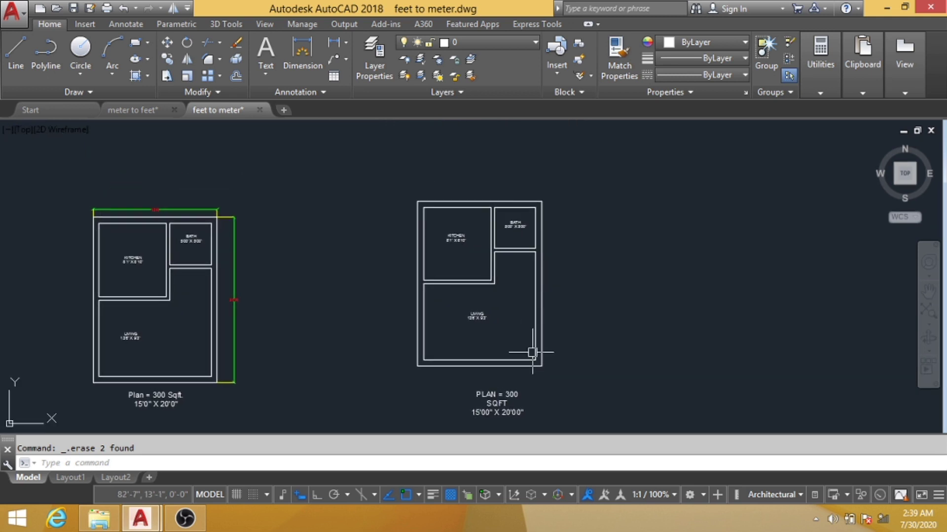